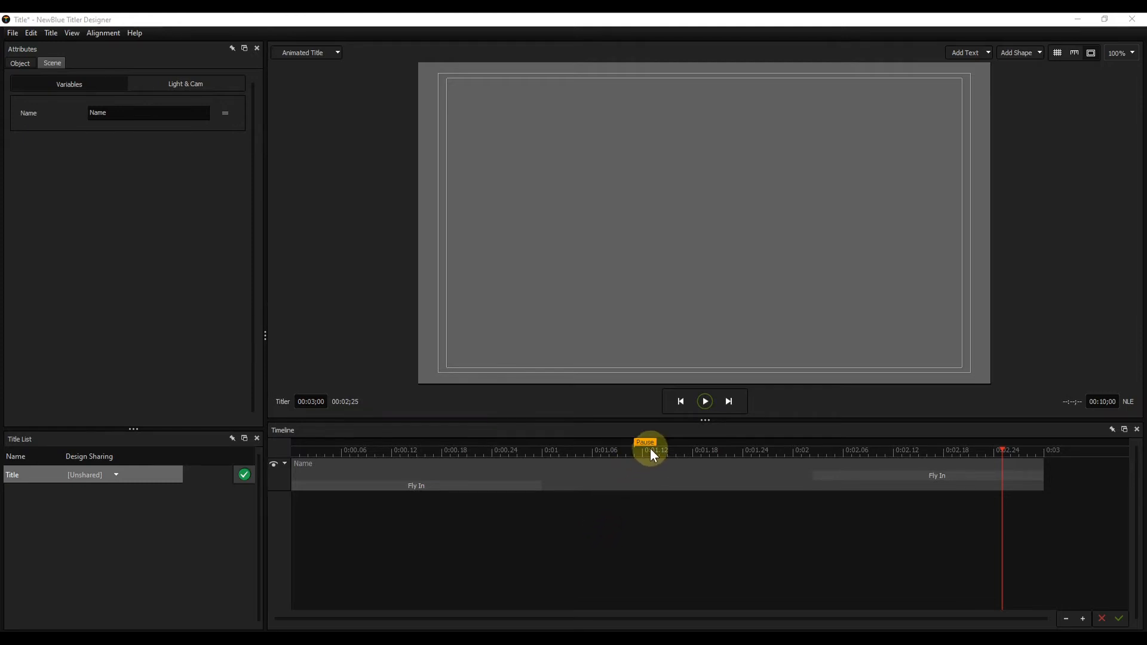
- Move the pause point into the opening Fly In transition, at about 0:00.21, and play the title
left_click_drag(648, 444, 479, 441)
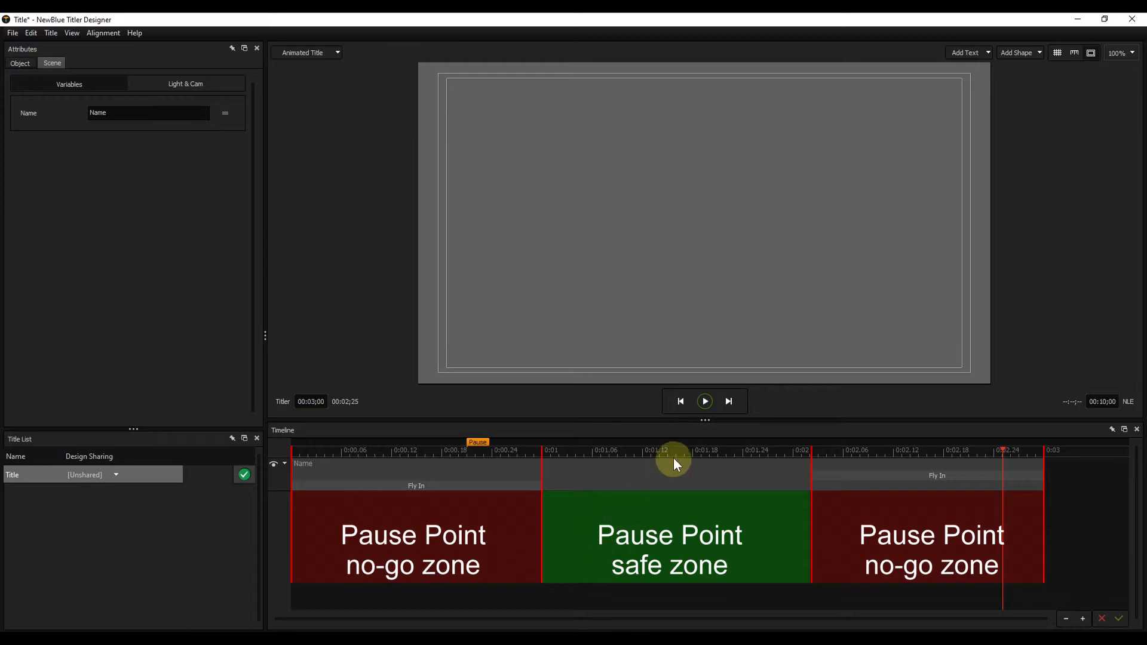
left_click(704, 401)
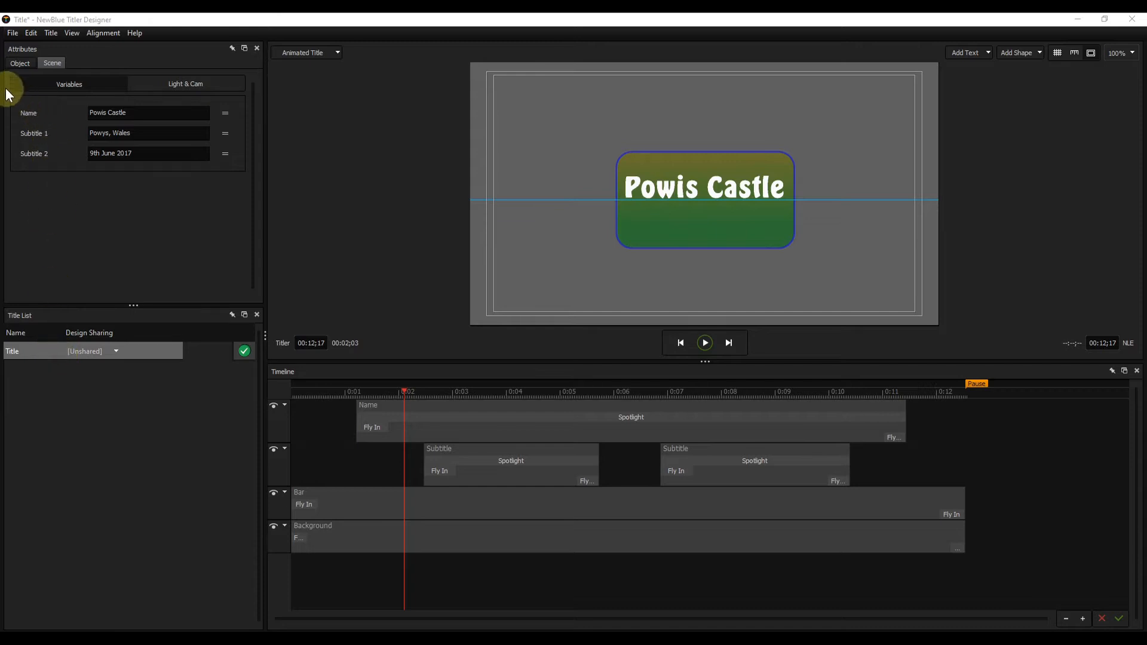
left_click(12, 33)
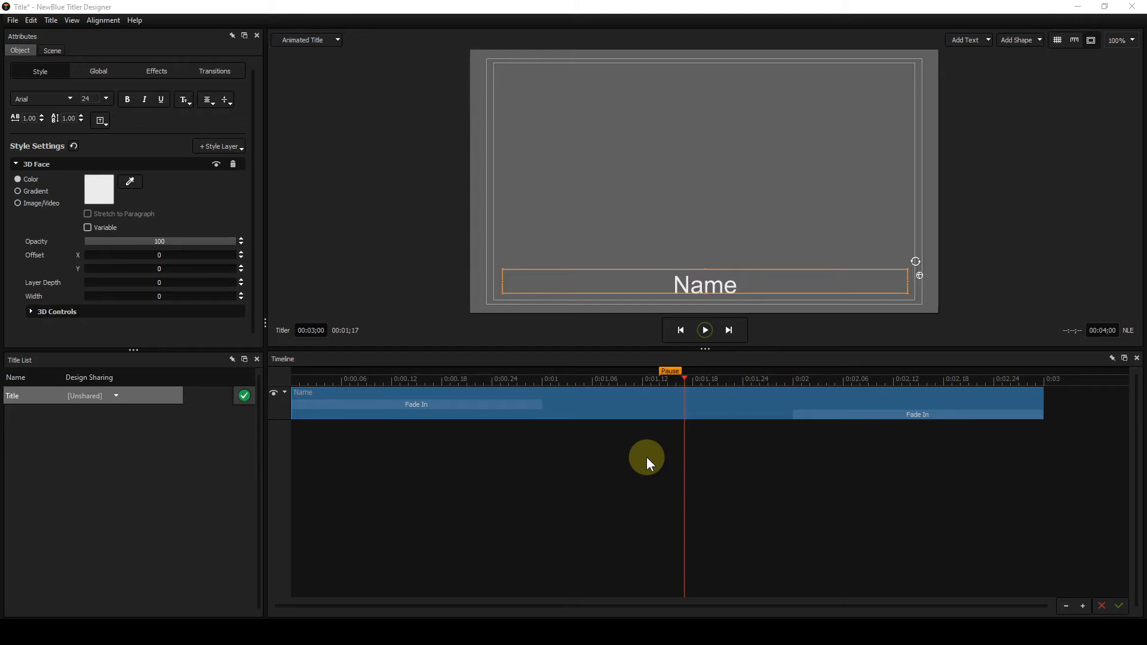
- Play the Name title to examine its fade transitions around the pause point, and stop the playback
left_click(706, 330)
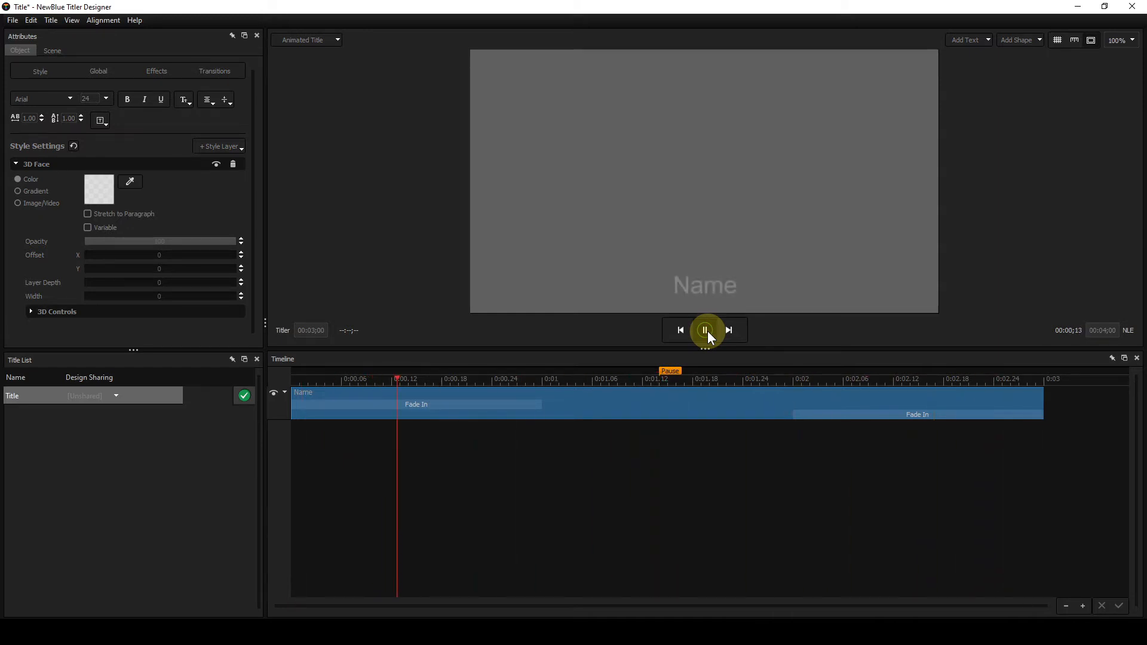
left_click(707, 329)
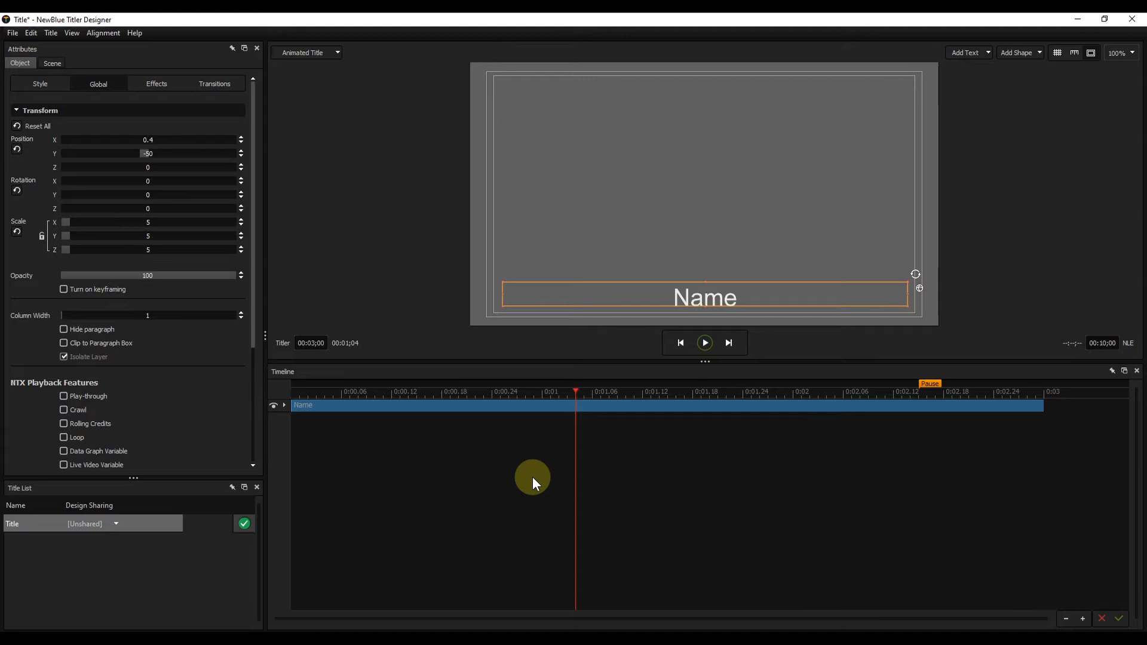
- Show the template Library and hide it again
key("F4")
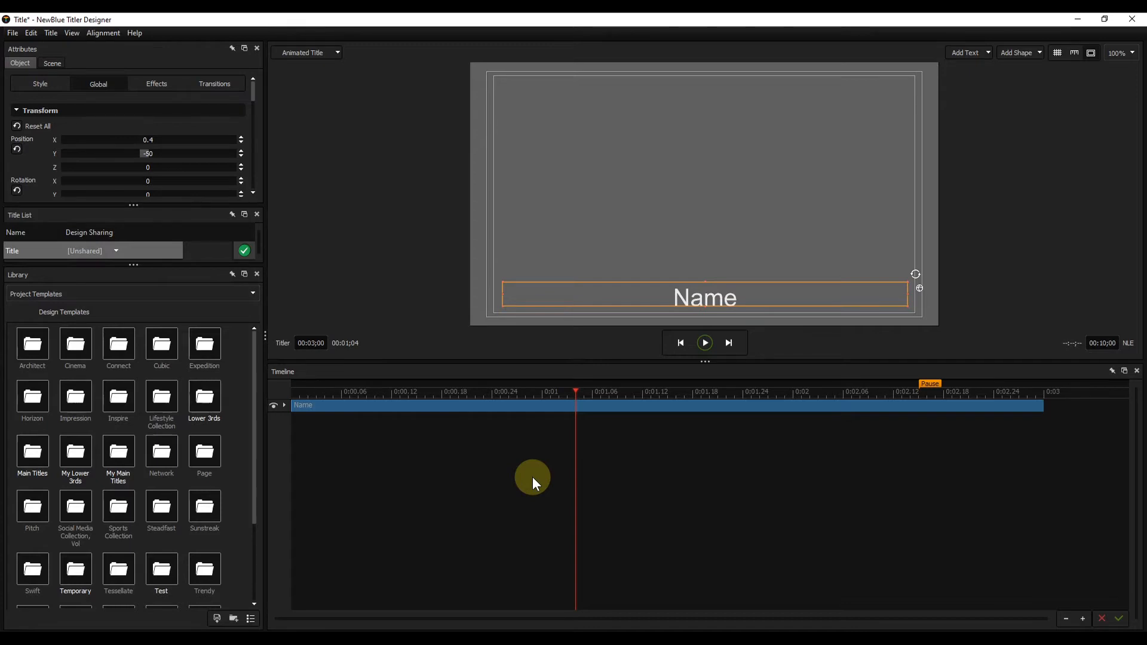
key("F4")
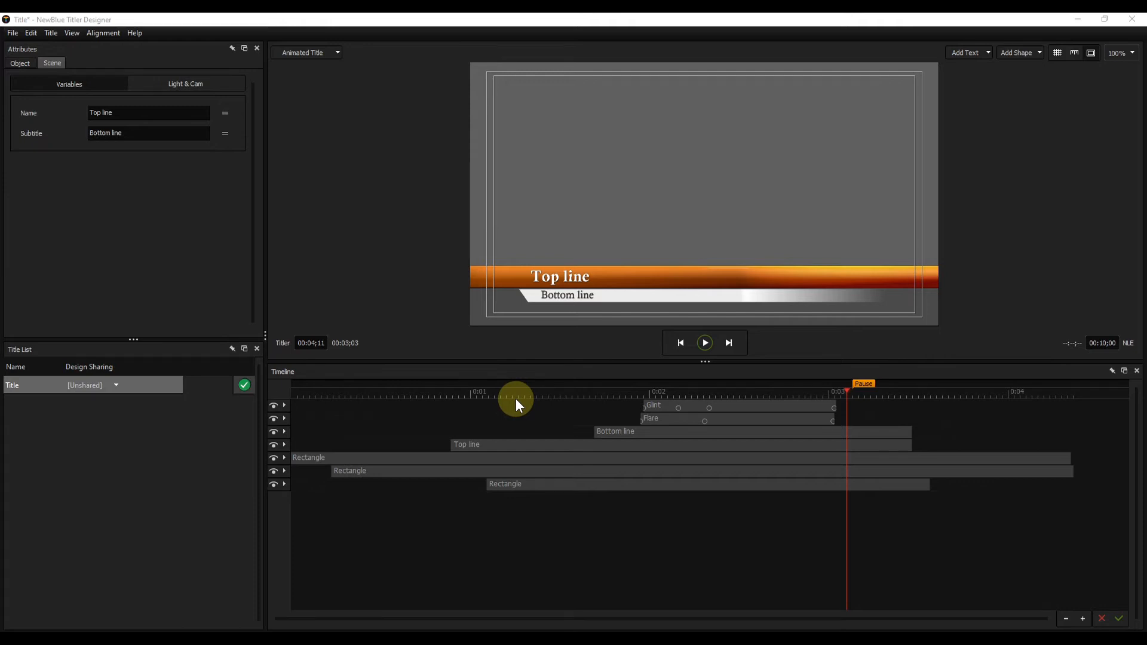
- Select all seven timeline layers one by one, from the lowest Rectangle up to Glint, and clear the selection
left_click(572, 483)
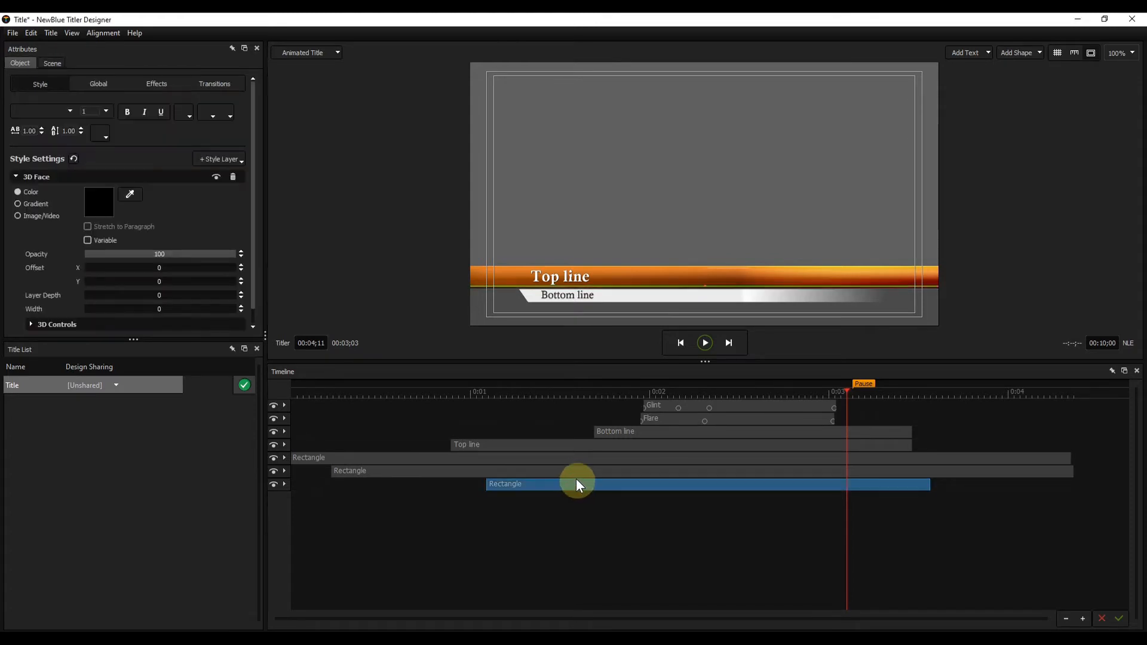
left_click(574, 470, "ctrl")
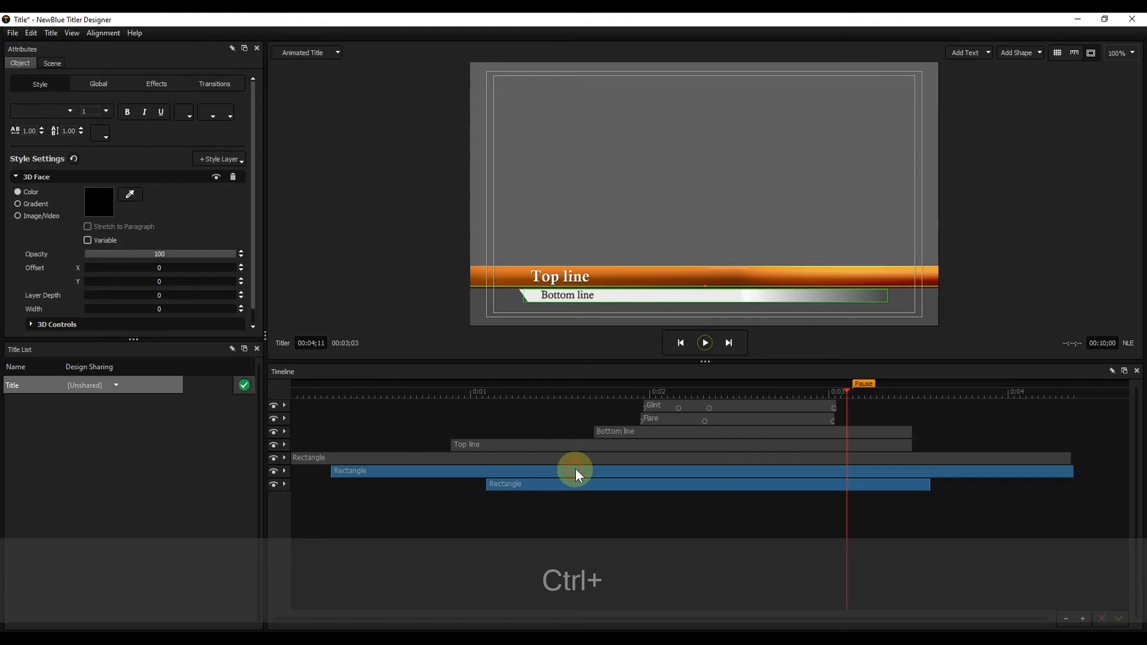
left_click(576, 457, "ctrl")
left_click(577, 445, "ctrl")
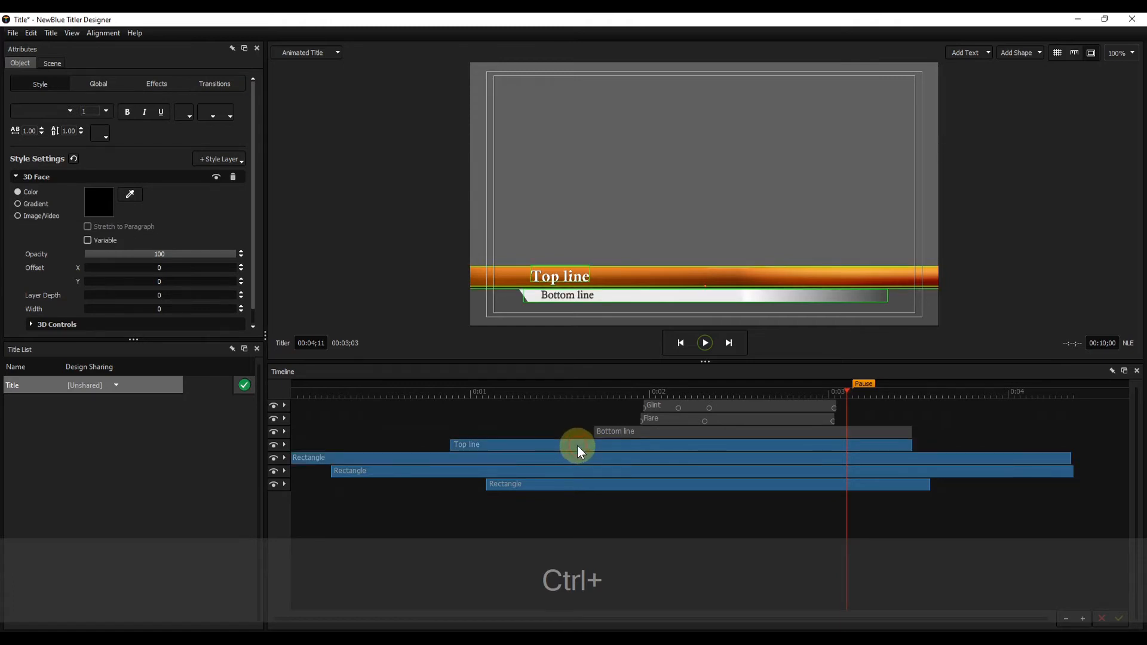
left_click(608, 432, "ctrl")
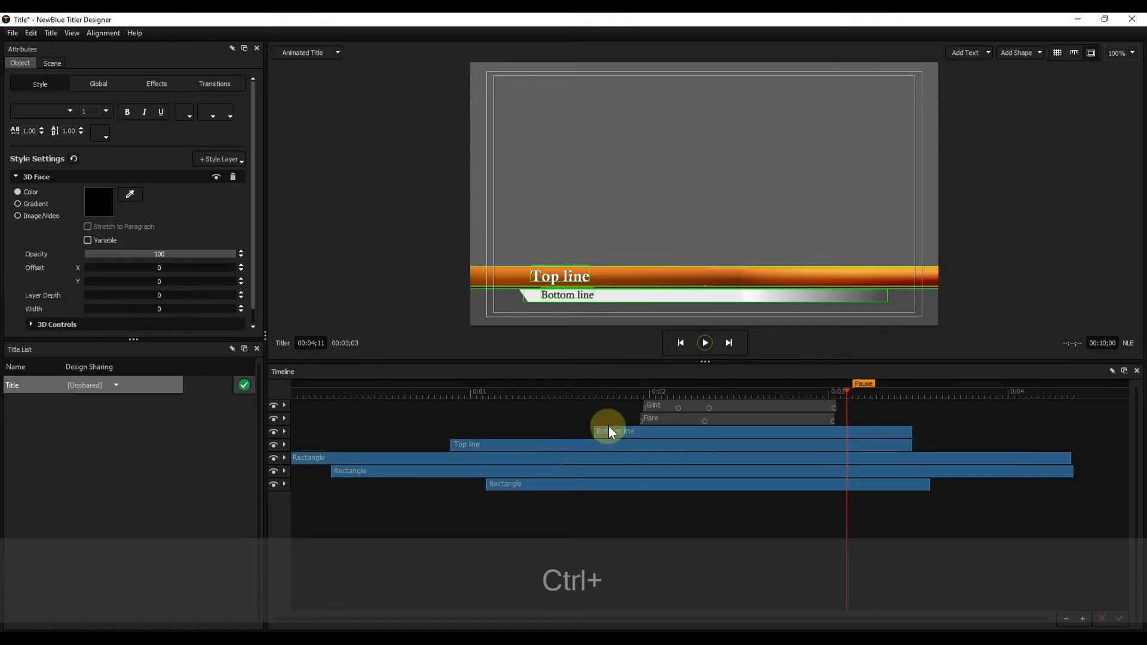
left_click(663, 421, "ctrl")
left_click(664, 406, "ctrl")
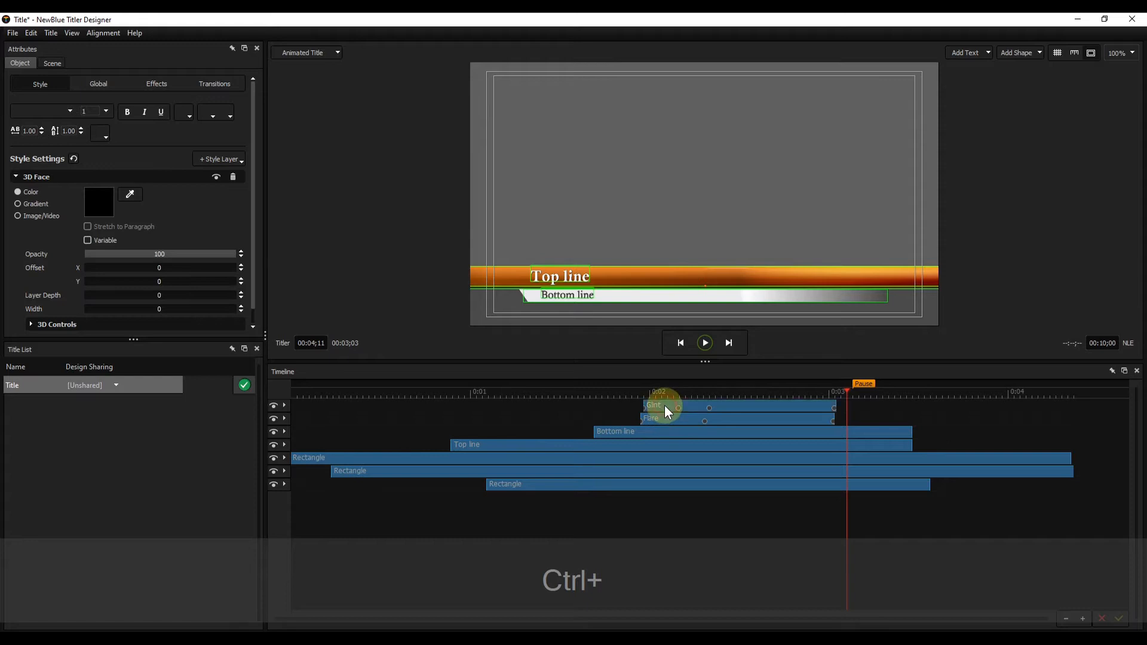
left_click(590, 511)
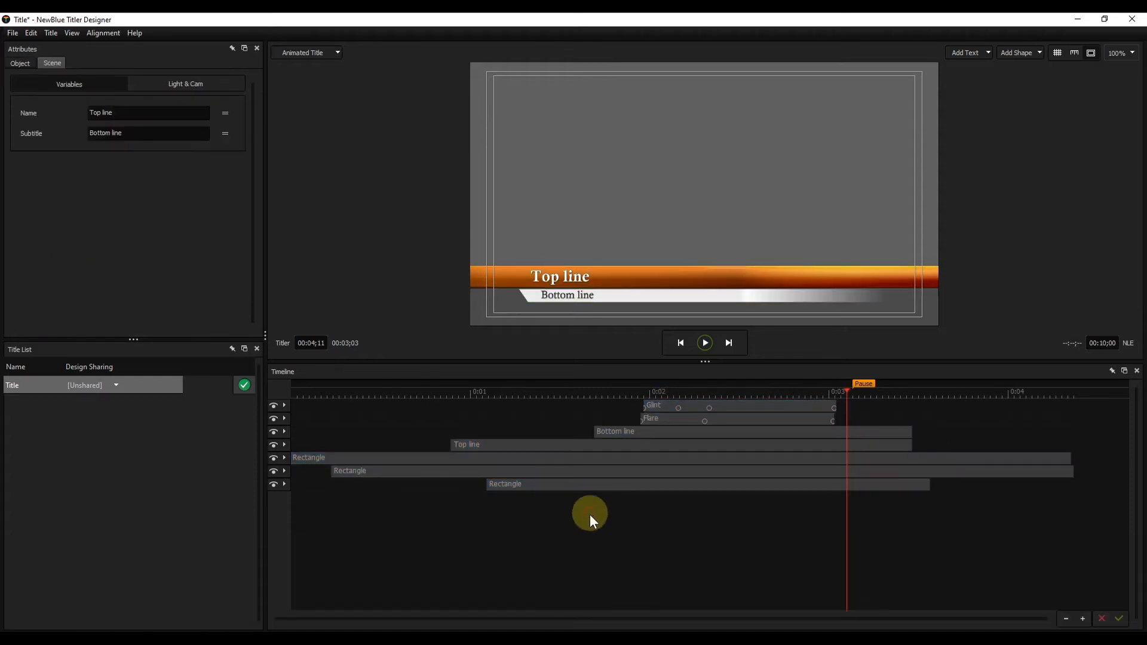
- Select the whole range of layers from the lowest Rectangle to Glint and group them
left_click(602, 486)
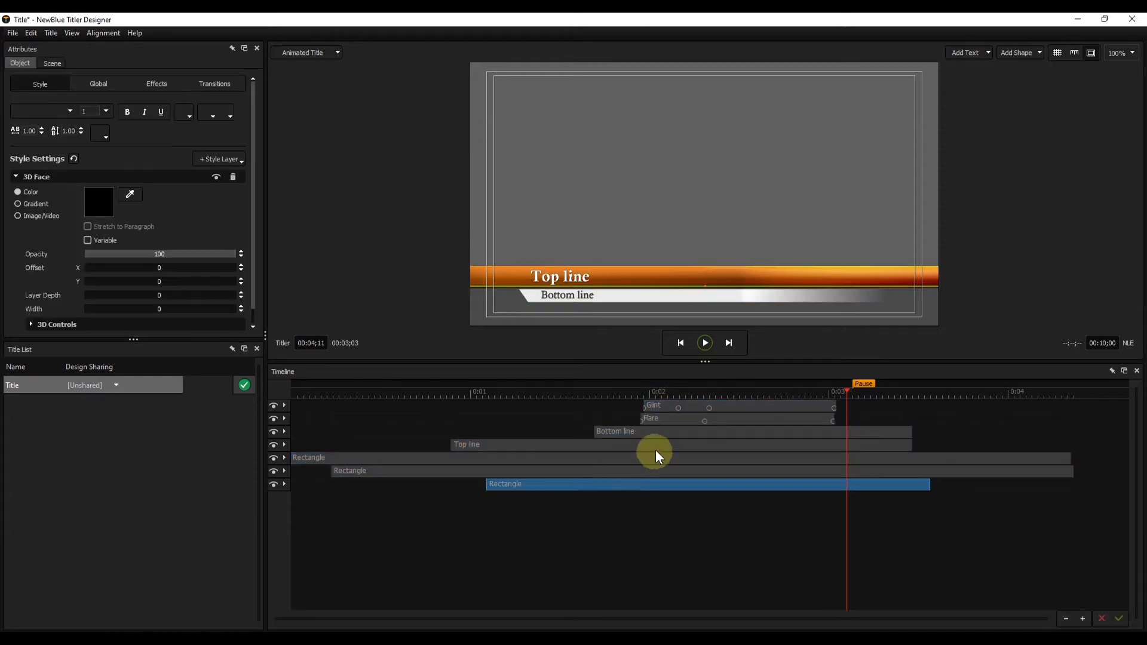
left_click(668, 404, "shift")
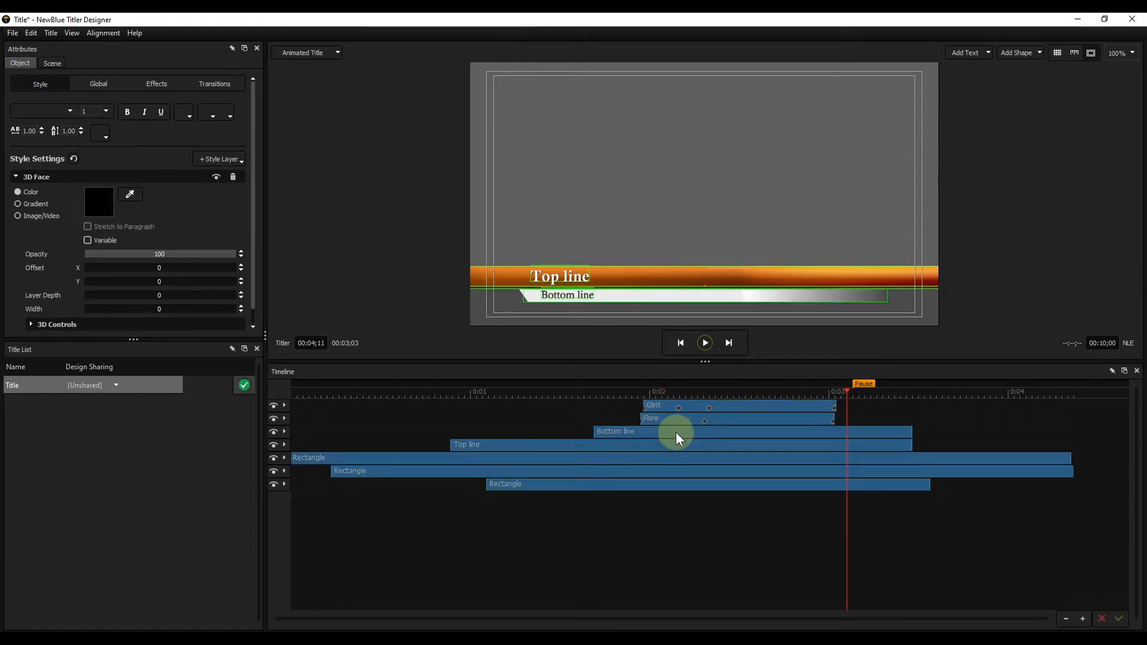
right_click(675, 431)
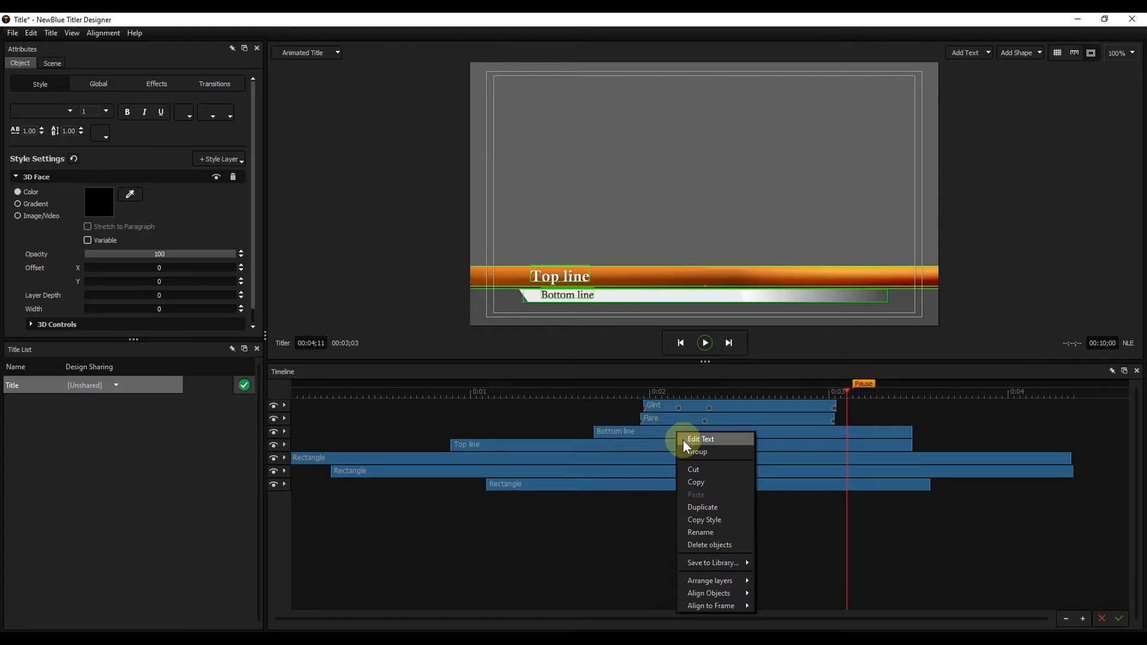
left_click(689, 451)
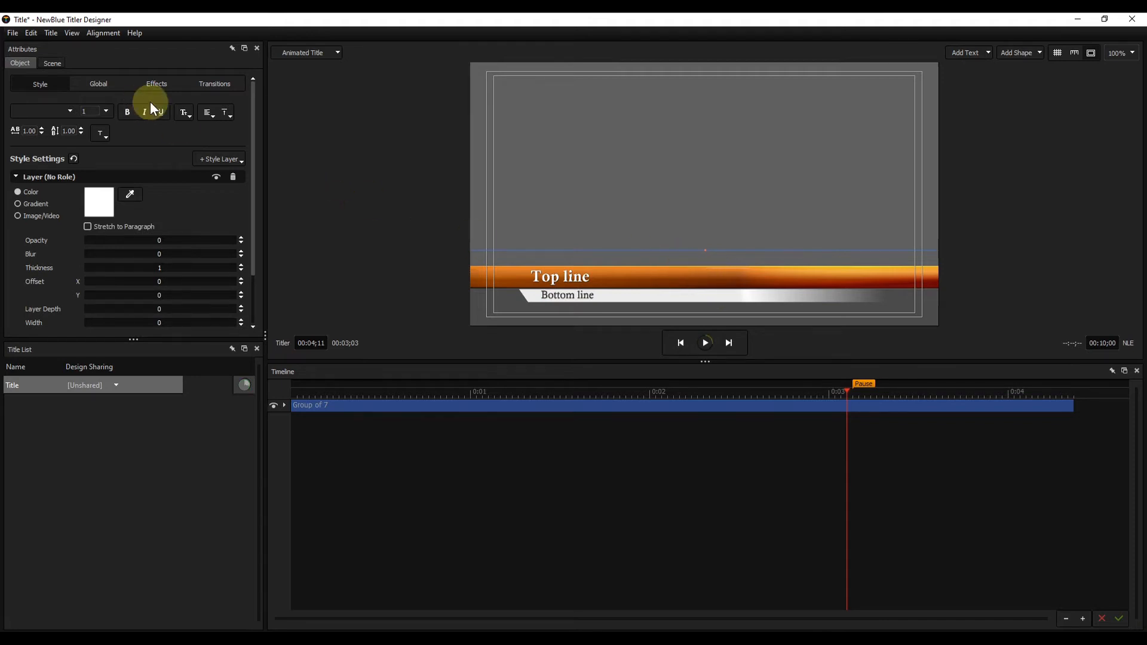
- Raise the group by setting its Y position to 7.4, and play the title from near its start
left_click(96, 86)
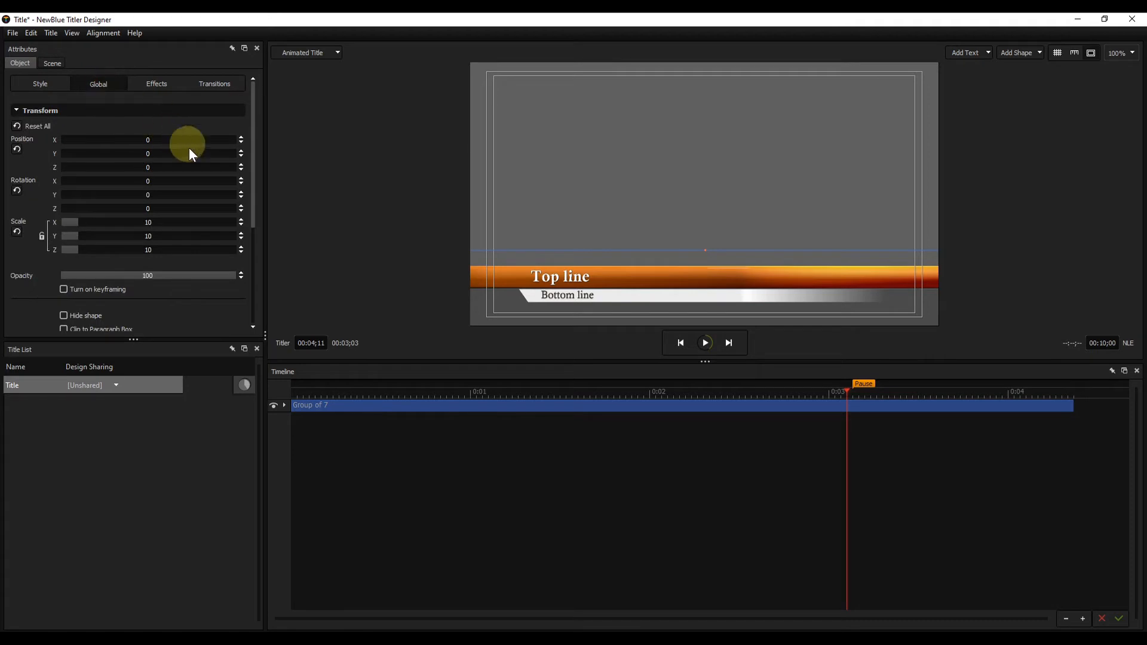
left_click(240, 153)
left_click(241, 153)
left_click(241, 153)
left_click(240, 153)
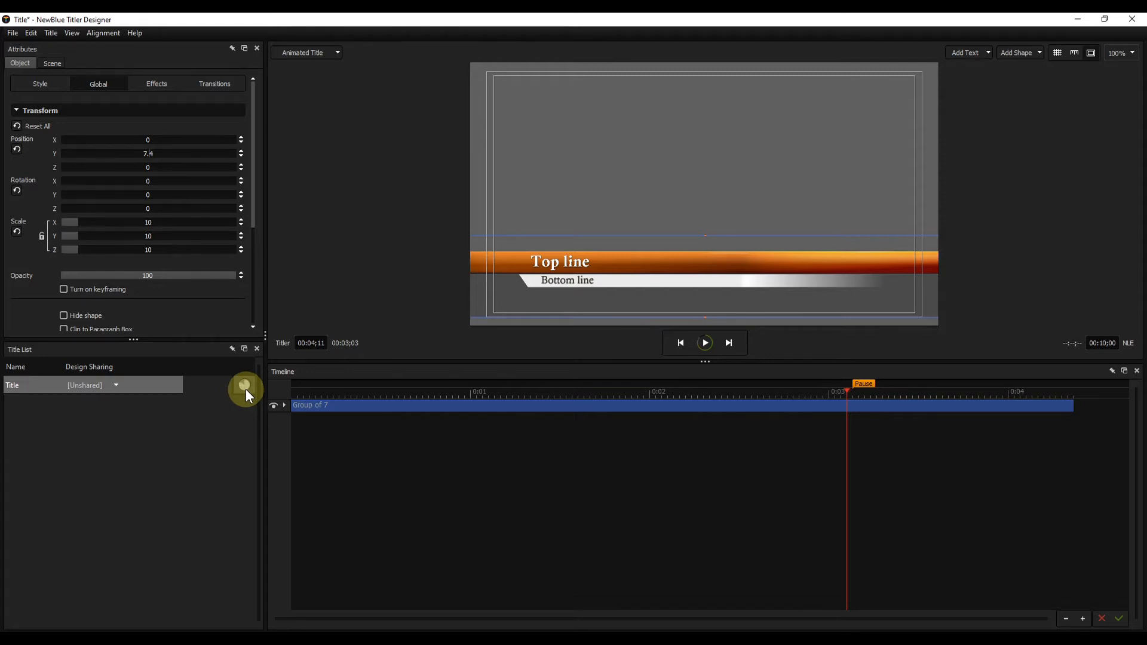
left_click(309, 392)
key("space")
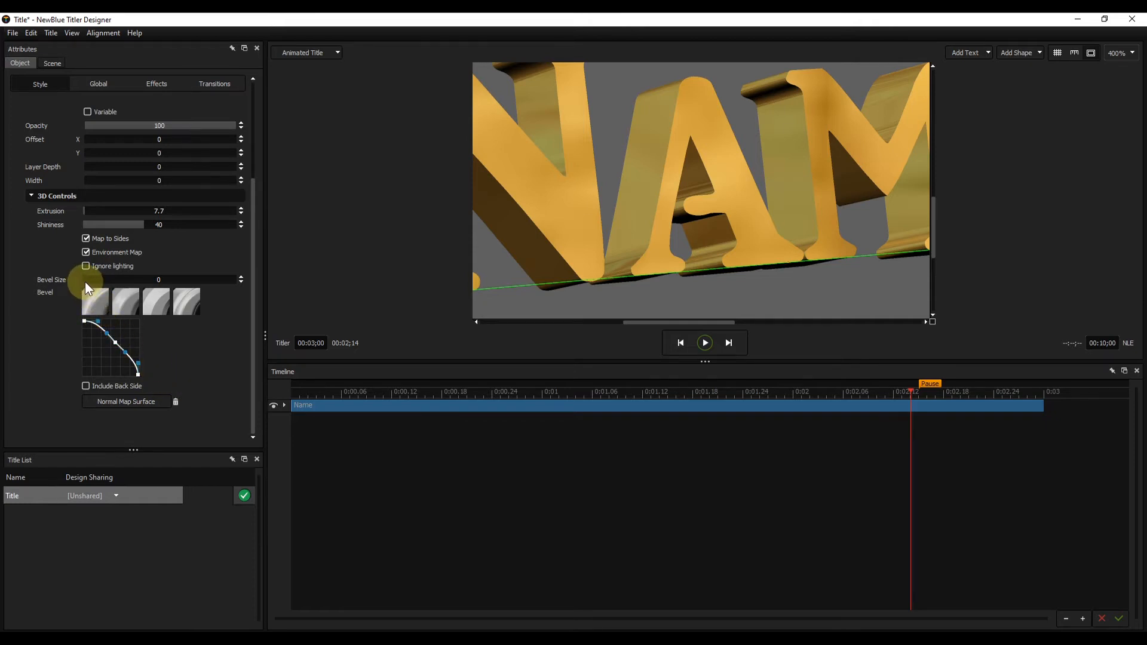
- Set the bevel size of the gold text's 3D face to 0.16
left_click_drag(85, 281, 146, 284)
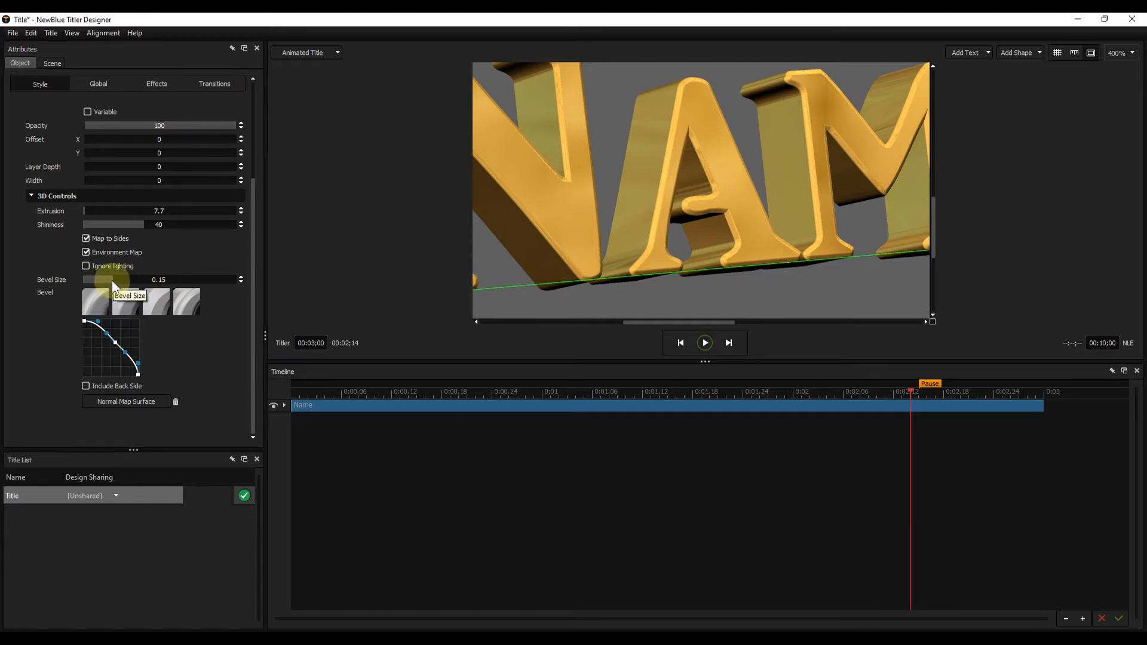
mouse_move(112, 280)
left_mouse_down()
mouse_move(193, 282)
mouse_move(102, 282)
mouse_move(116, 282)
left_mouse_up()
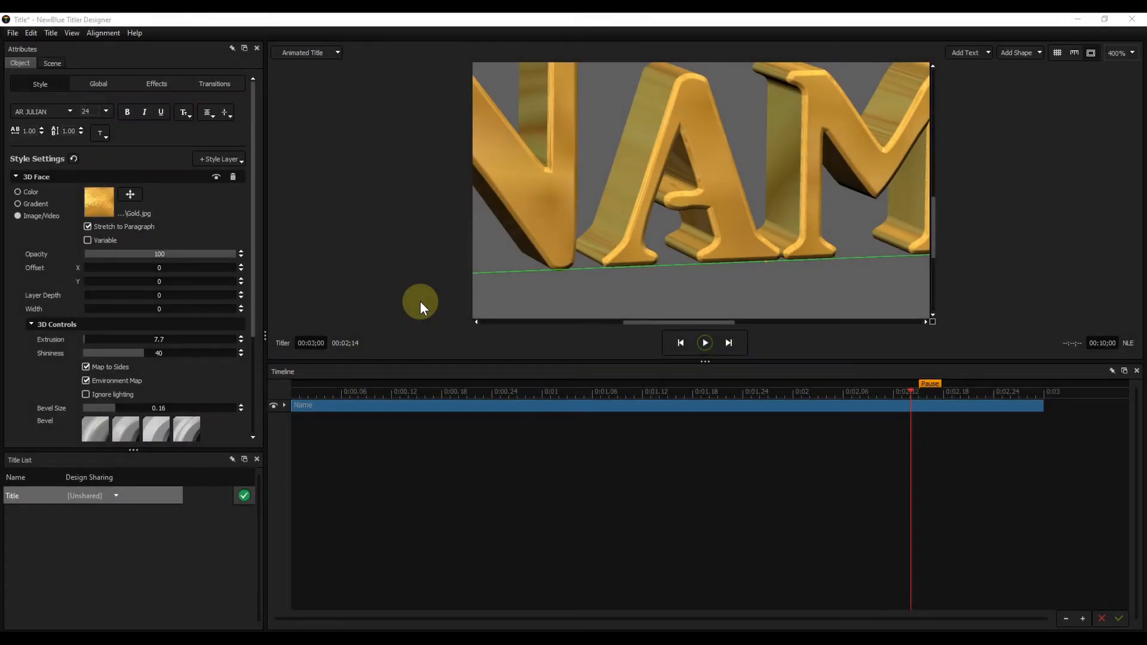
- Underline the gold text and rotate it in 3D to inspect the underline from different angles
left_click(160, 112)
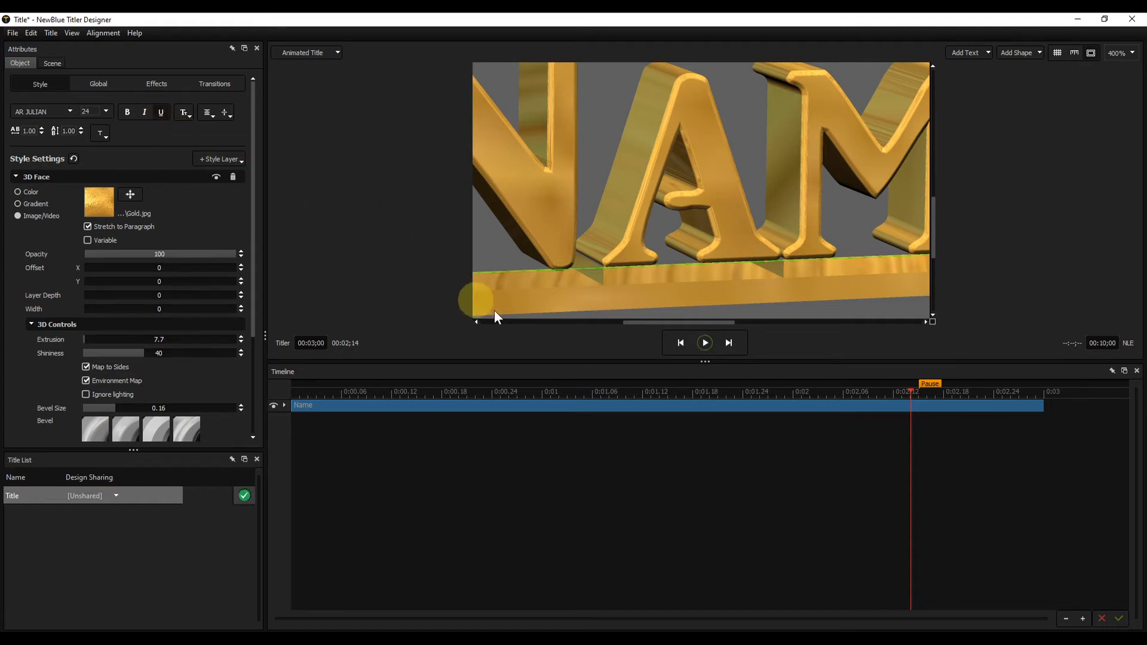
left_click_drag(511, 299, 540, 221)
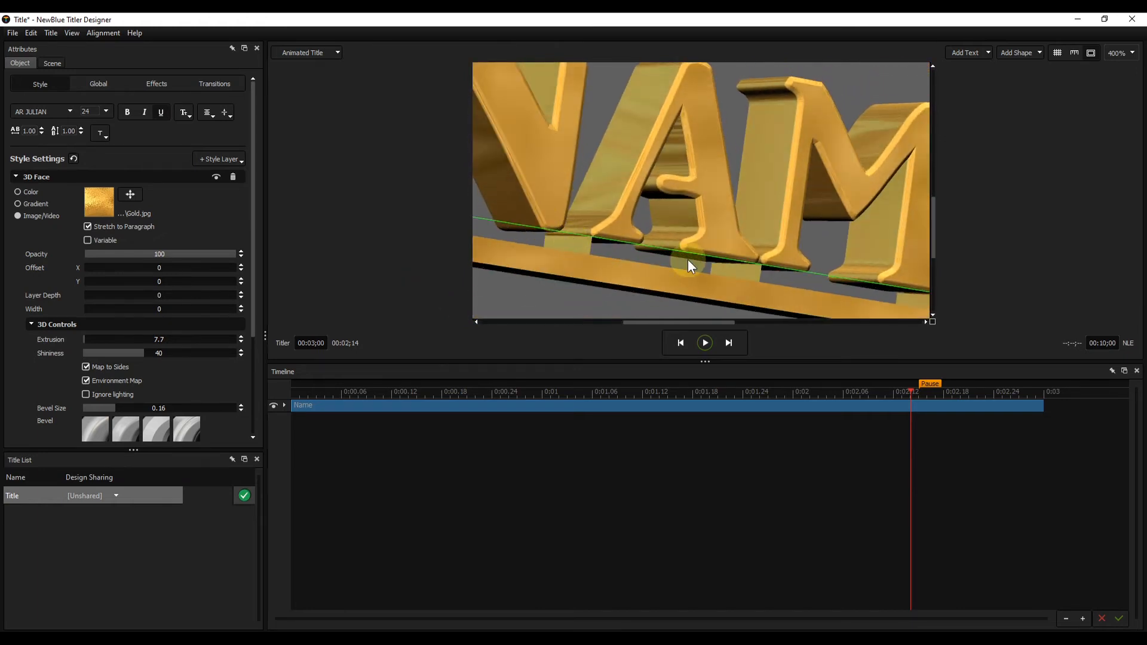
left_click_drag(924, 301, 822, 278)
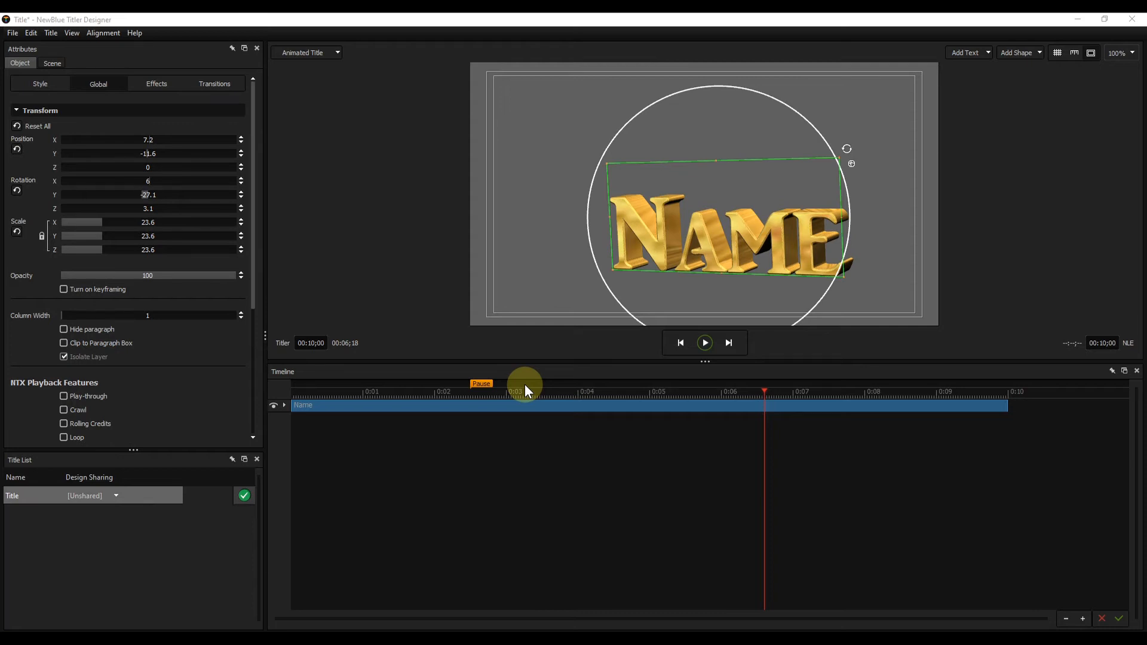
- Turn on keyframing for the gold Name text and add a keyframe at 00:05;10
left_click(671, 393)
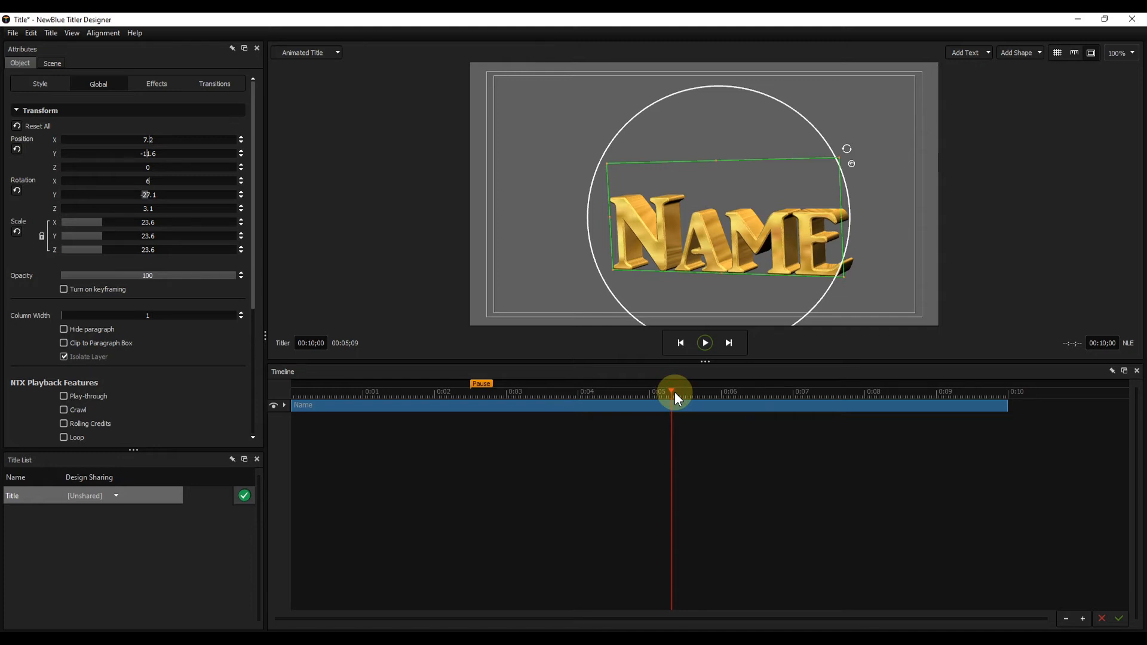
key("Left")
key("Right")
key("Right")
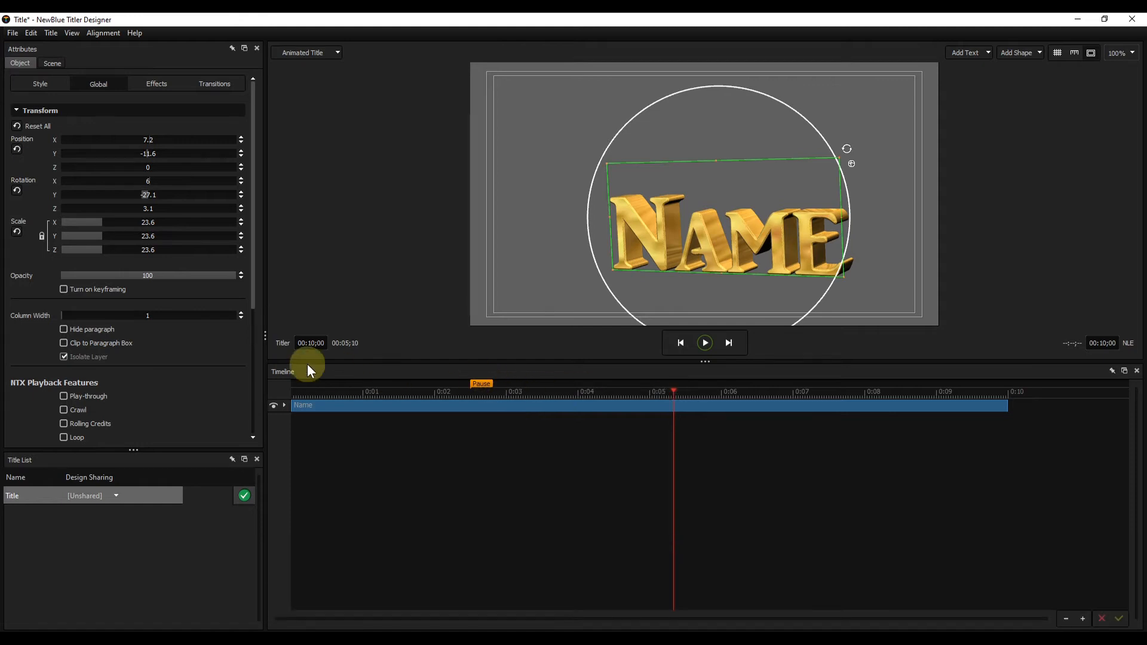
left_click(63, 289)
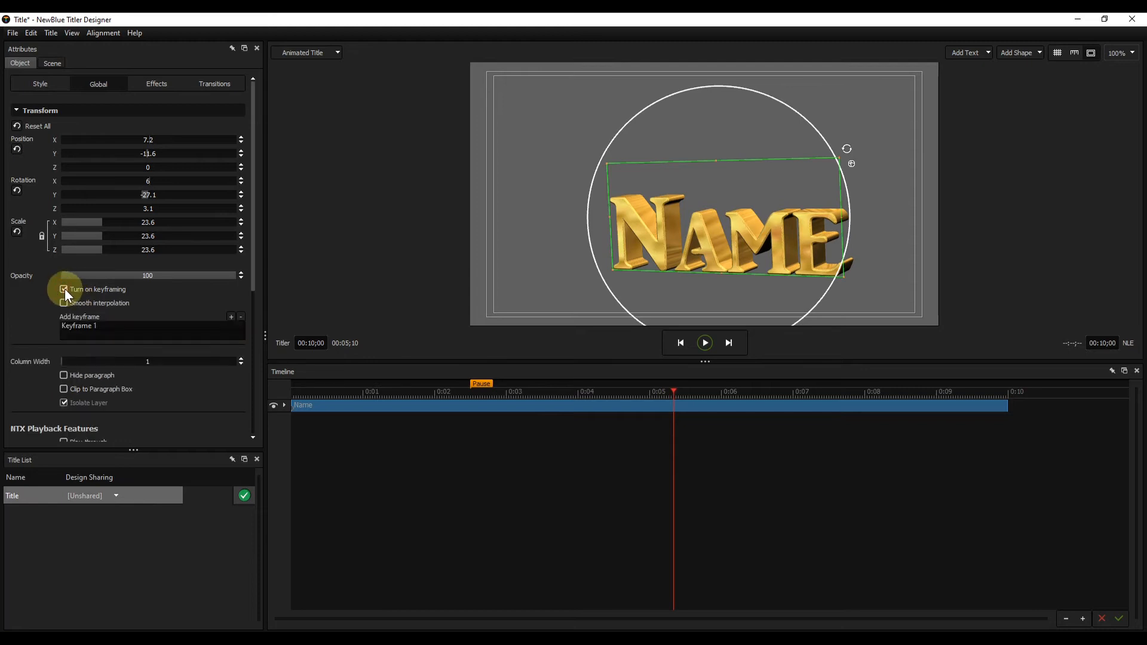
left_click(231, 318)
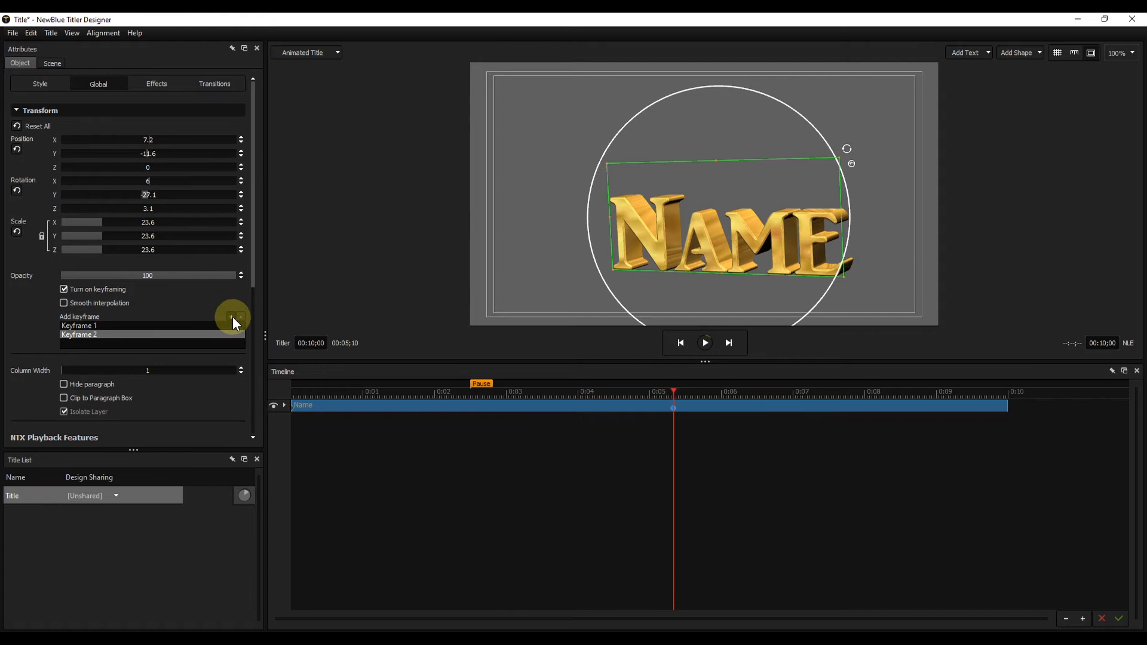
left_click(399, 414)
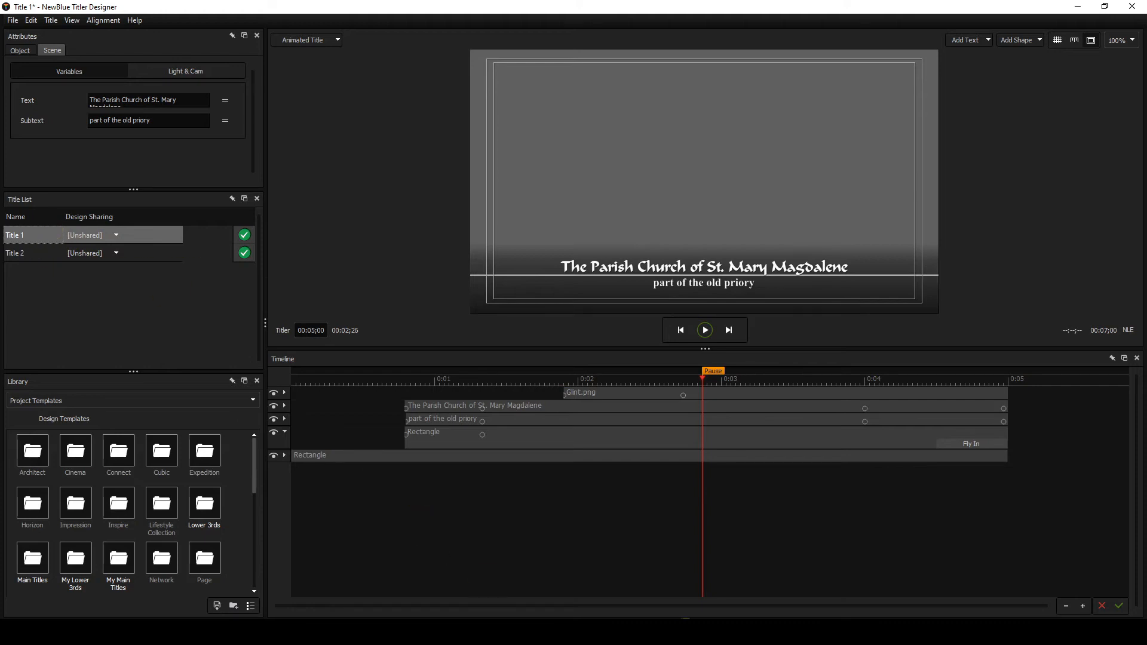
- Switch to VEGAS Pro to view the title clips on its timeline, and return to NewBlue Titler Designer
left_click(562, 630)
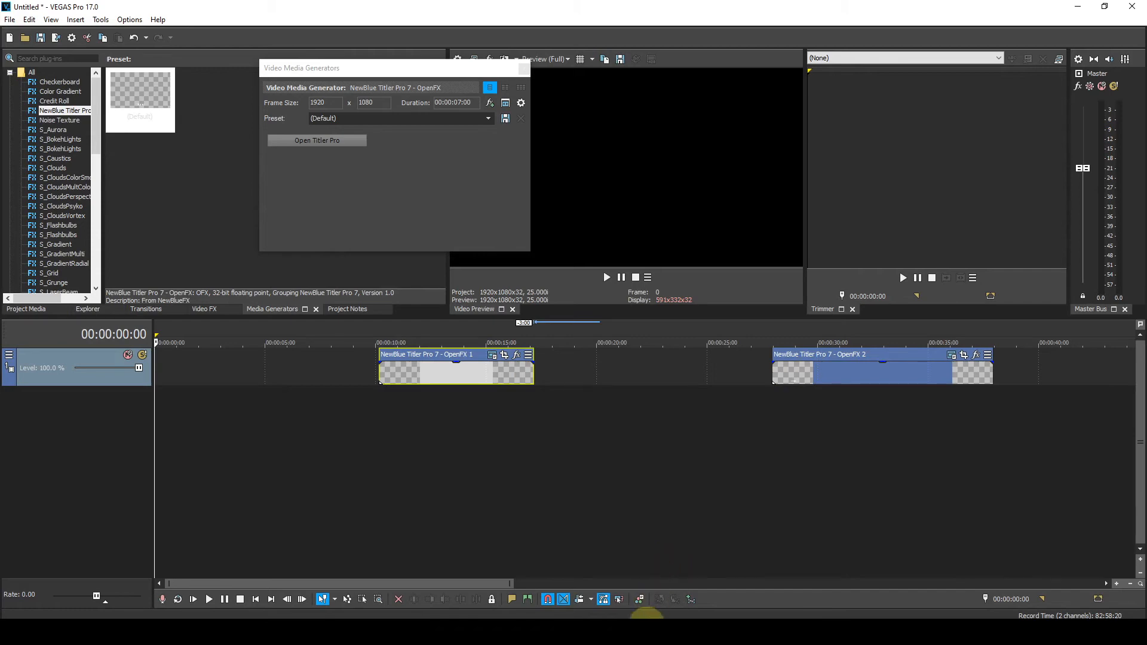
left_click(642, 633)
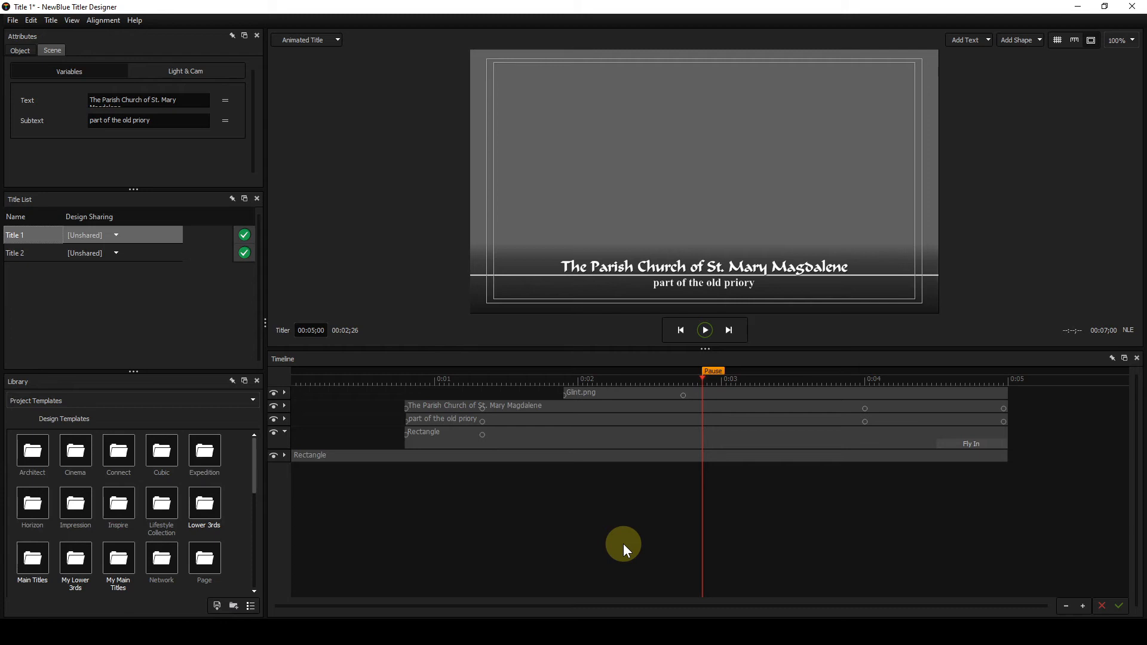
- Alternate between Title 2 and Title 1 in the title list to compare their designs and clip durations
left_click(41, 249)
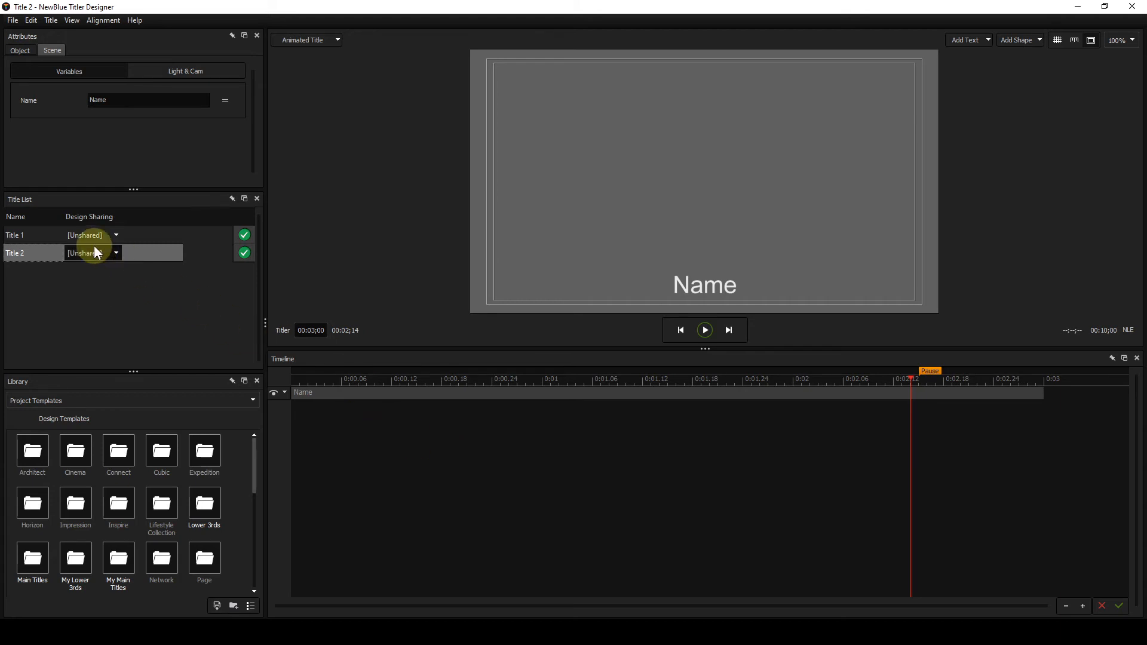
left_click(43, 236)
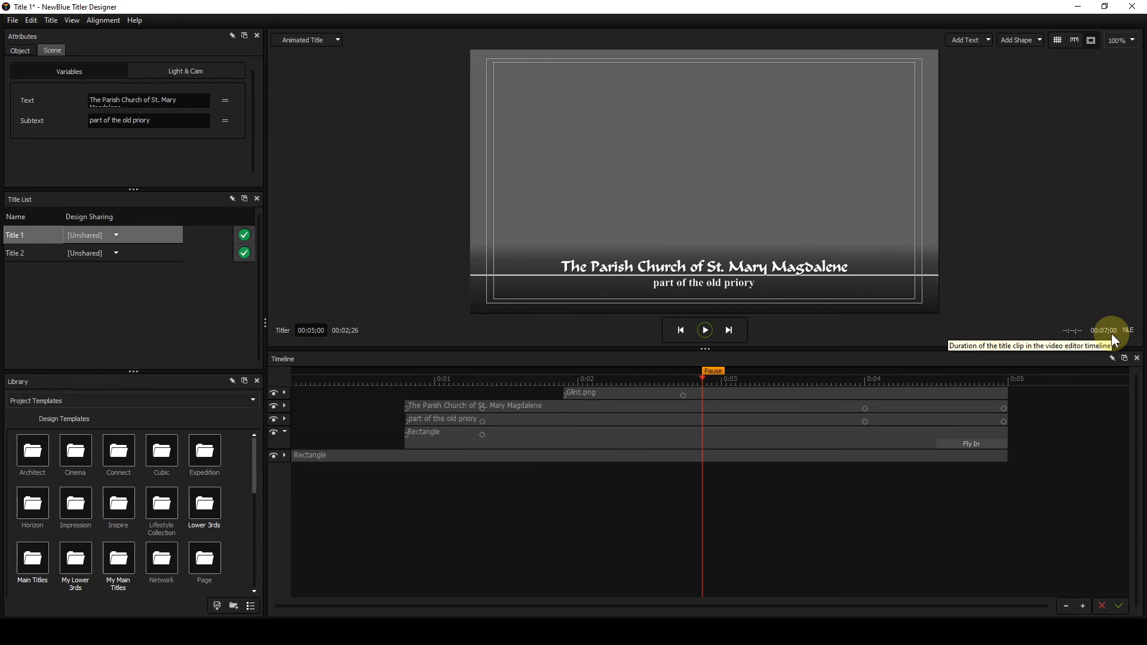
left_click(27, 253)
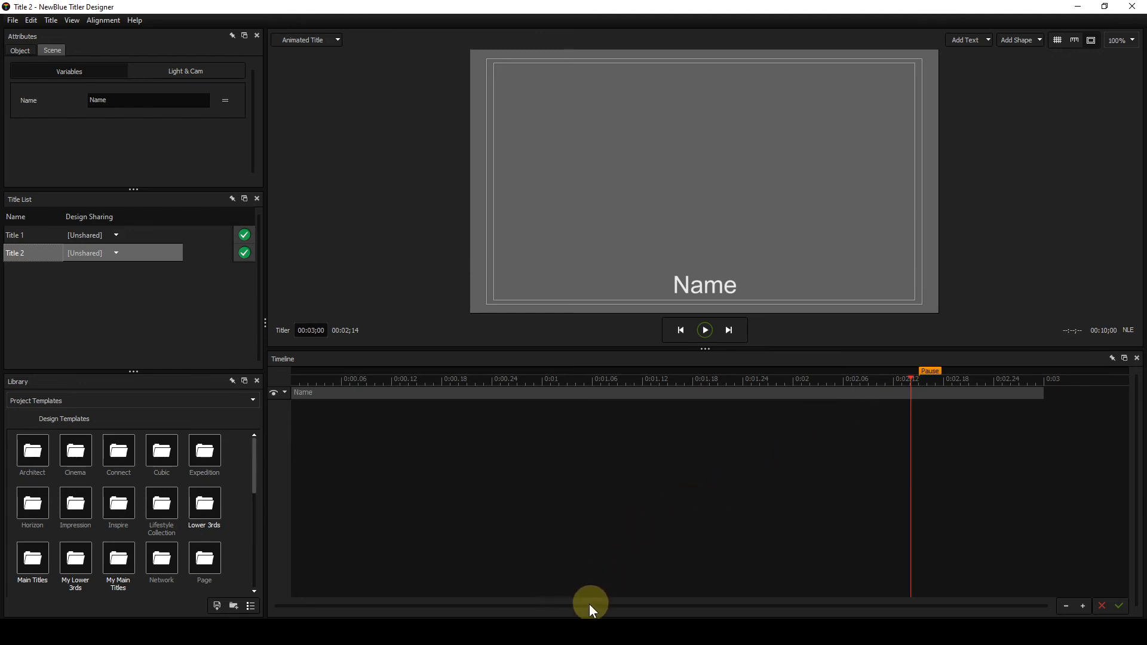
- Switch to VEGAS Pro, set the second title clip's media duration to 00:00:07:00, and trim the clip's end to match
left_click(583, 577)
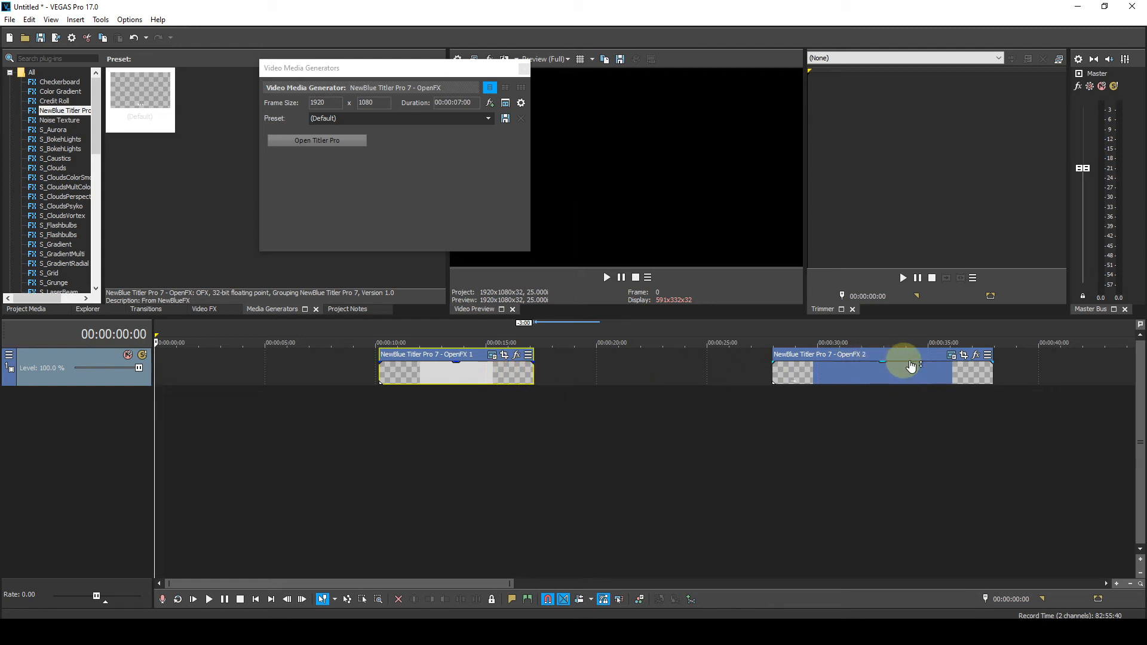
left_click(951, 359)
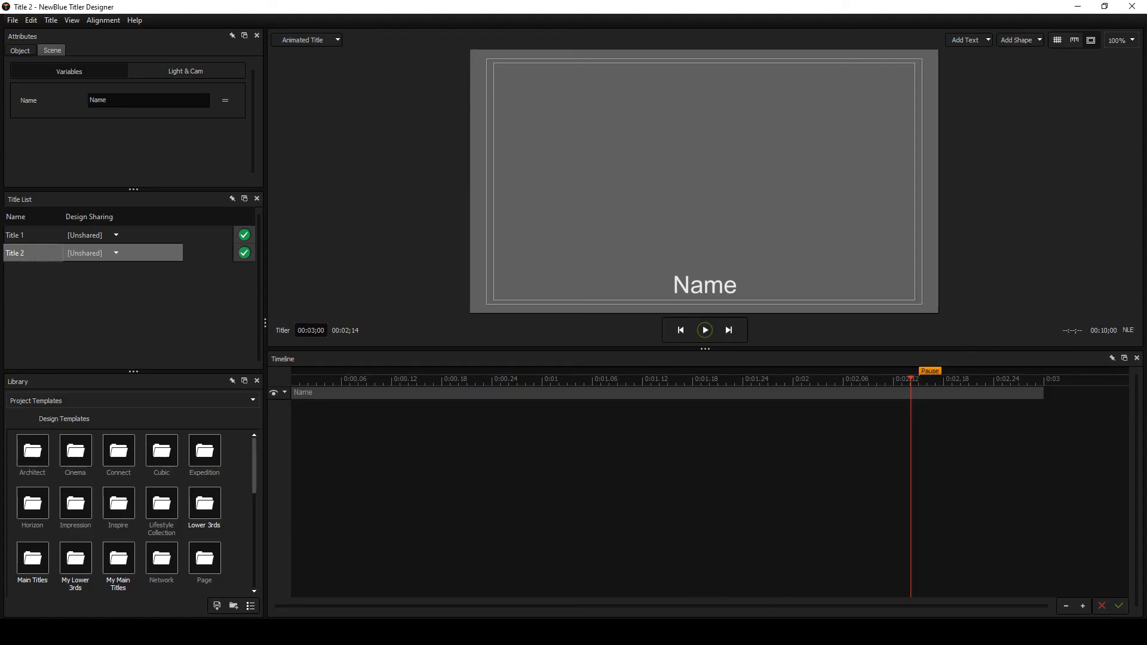
left_click(559, 632)
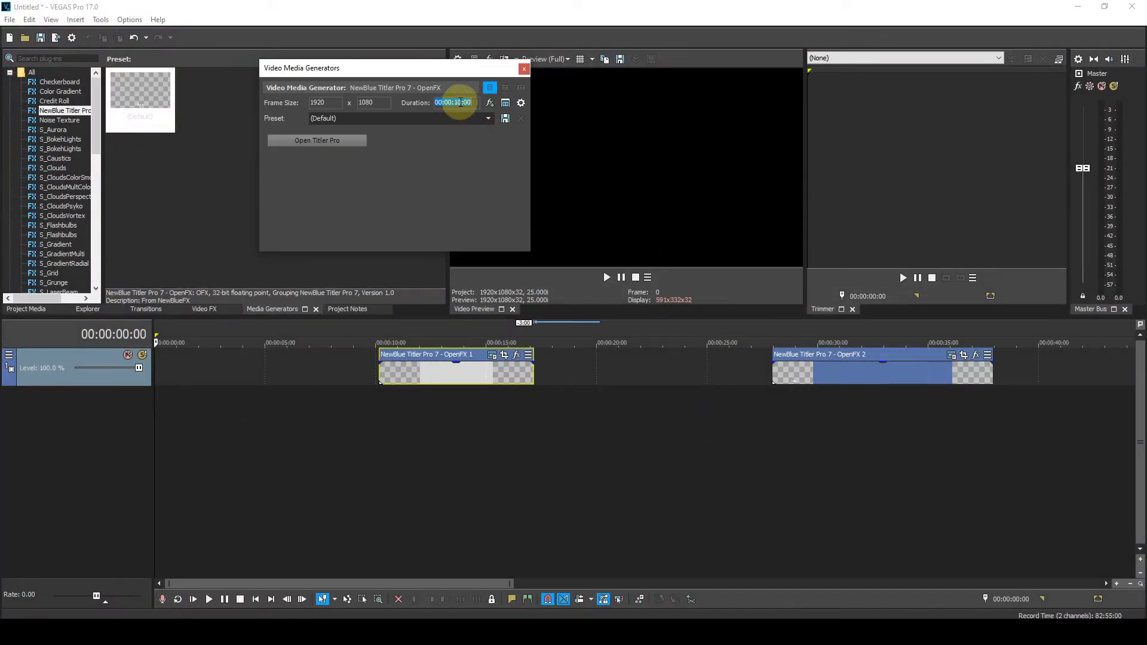
left_click(461, 103)
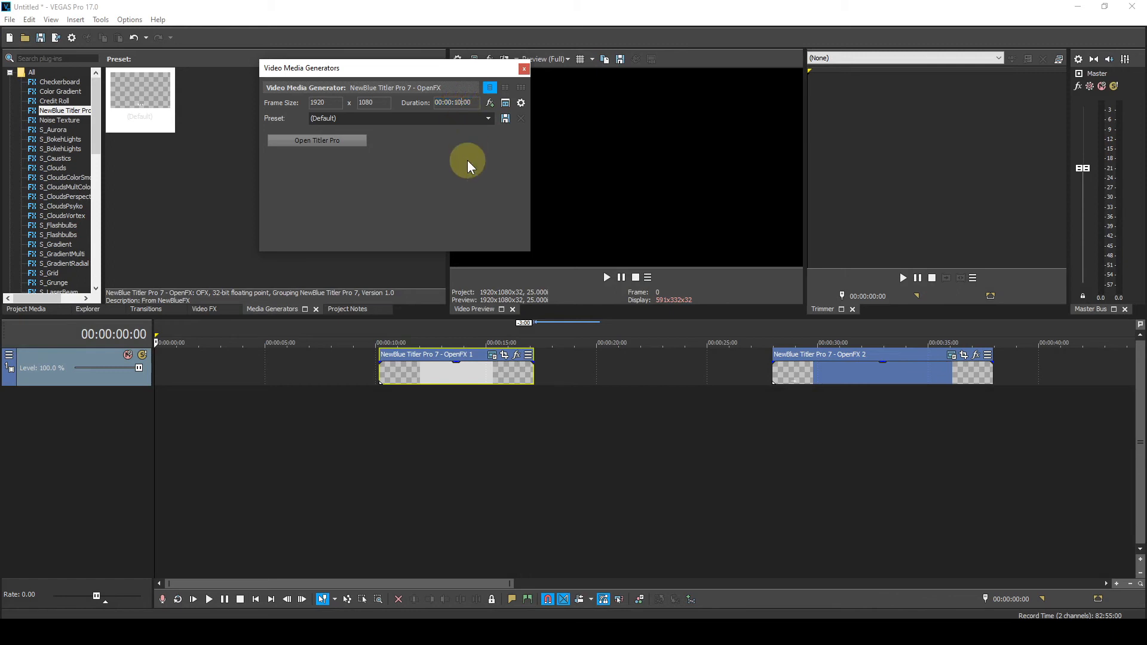
key("BackSpace")
key("BackSpace")
type("07")
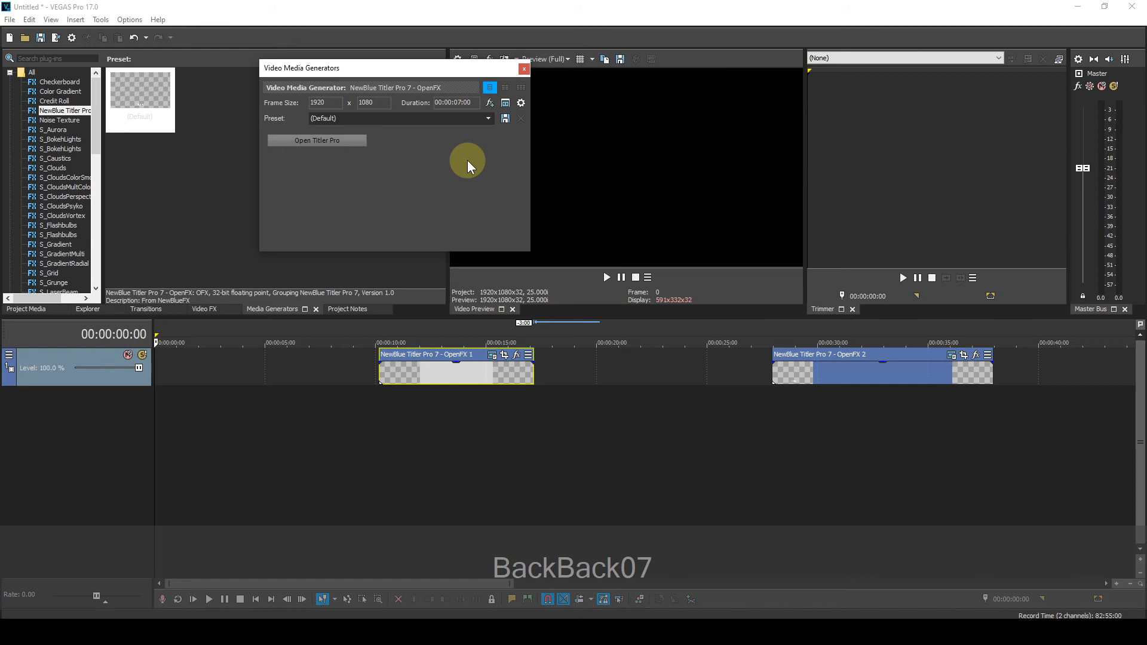
key("Return")
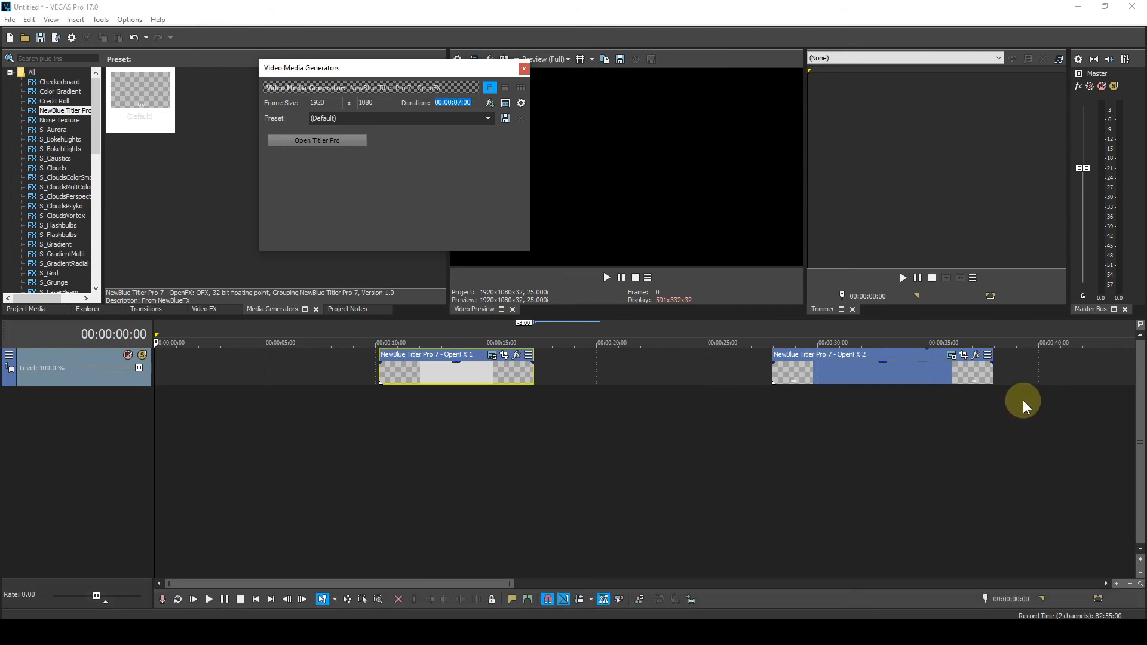
left_click_drag(993, 375, 937, 373)
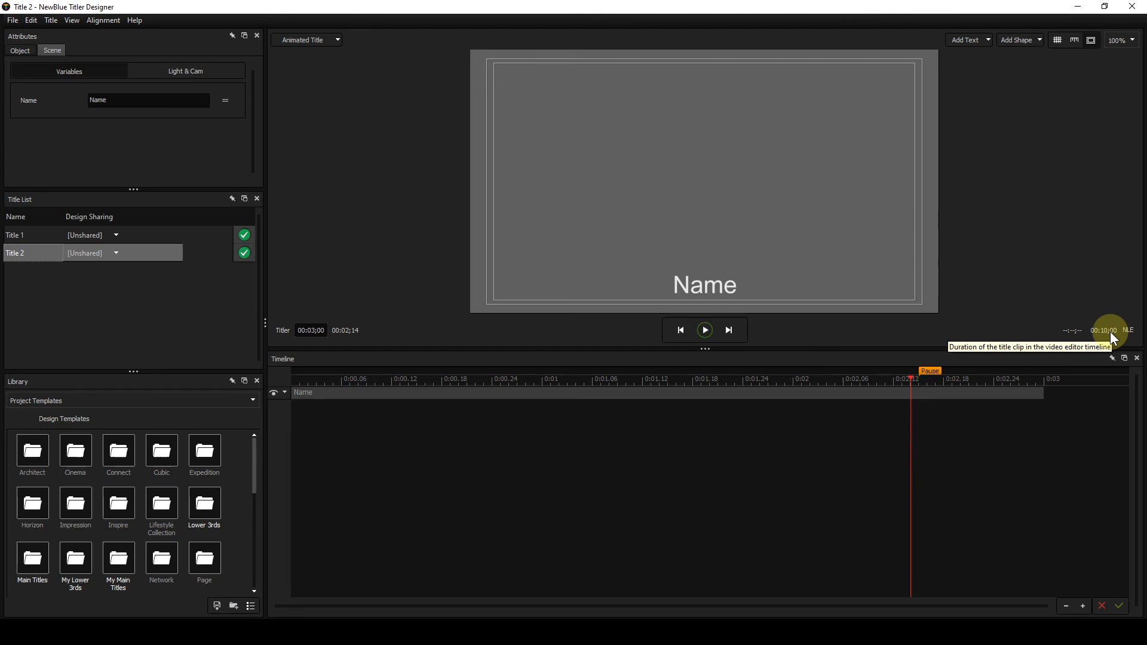
- Return to NewBlue Titler Designer, move the playhead to 00:01;09 in Title 2, and view Title 1's design
left_click(618, 381)
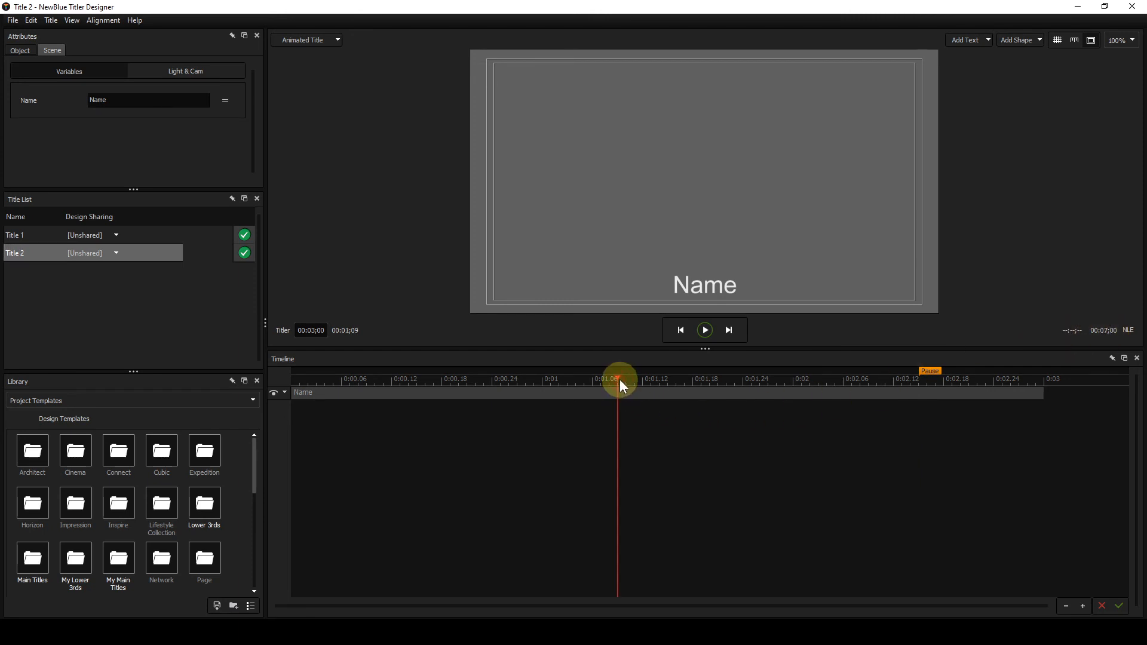
scroll(1090, 334, "down", 3)
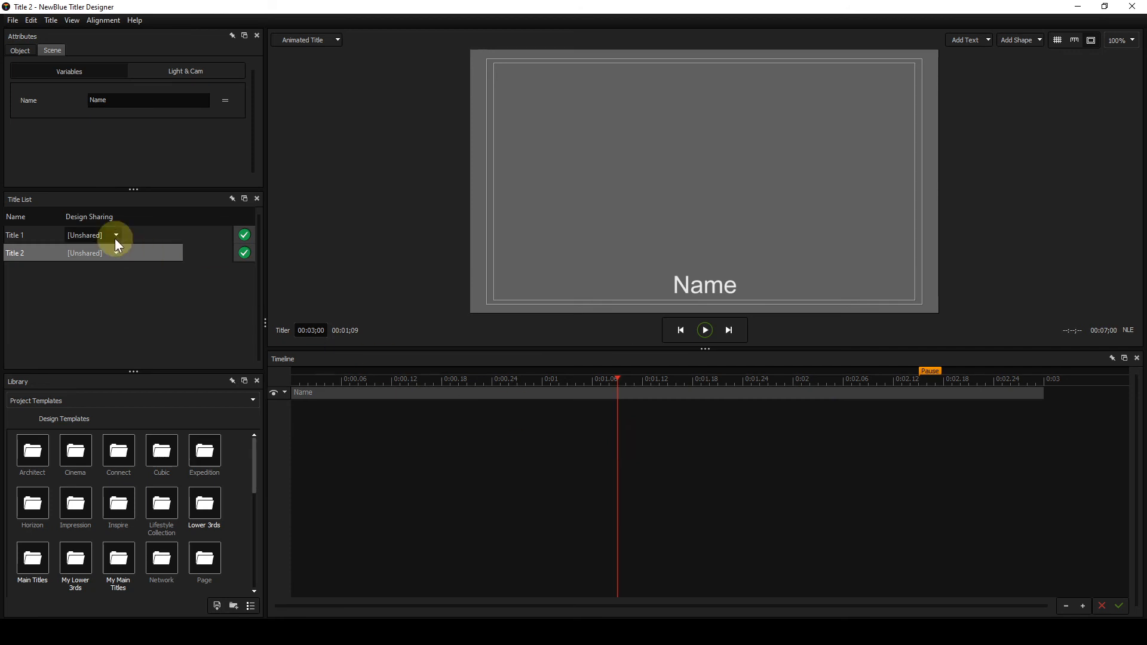
left_click(45, 234)
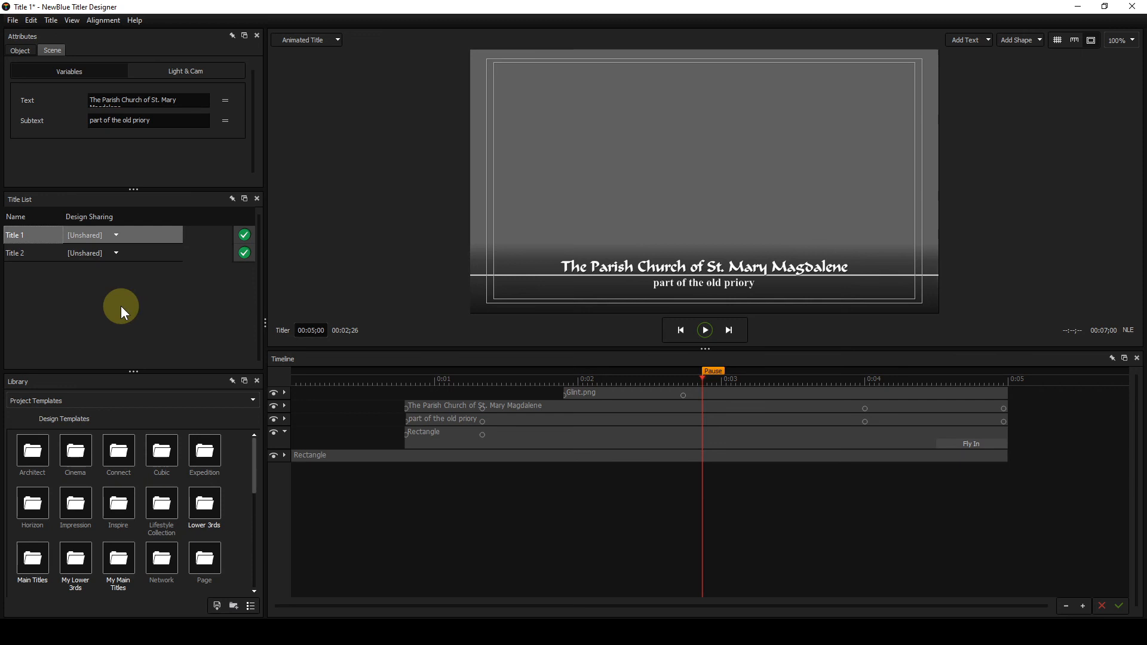
- Set Title 2's design sharing to Title 1 and compare both titles' layers in full
left_click(41, 253)
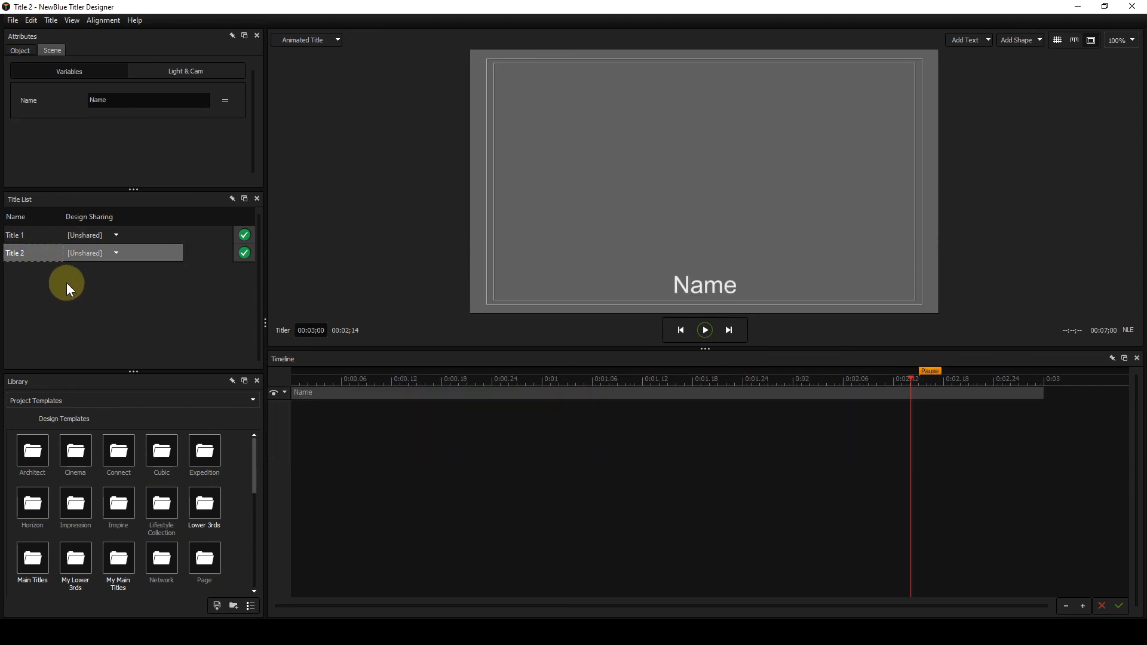
left_click(117, 253)
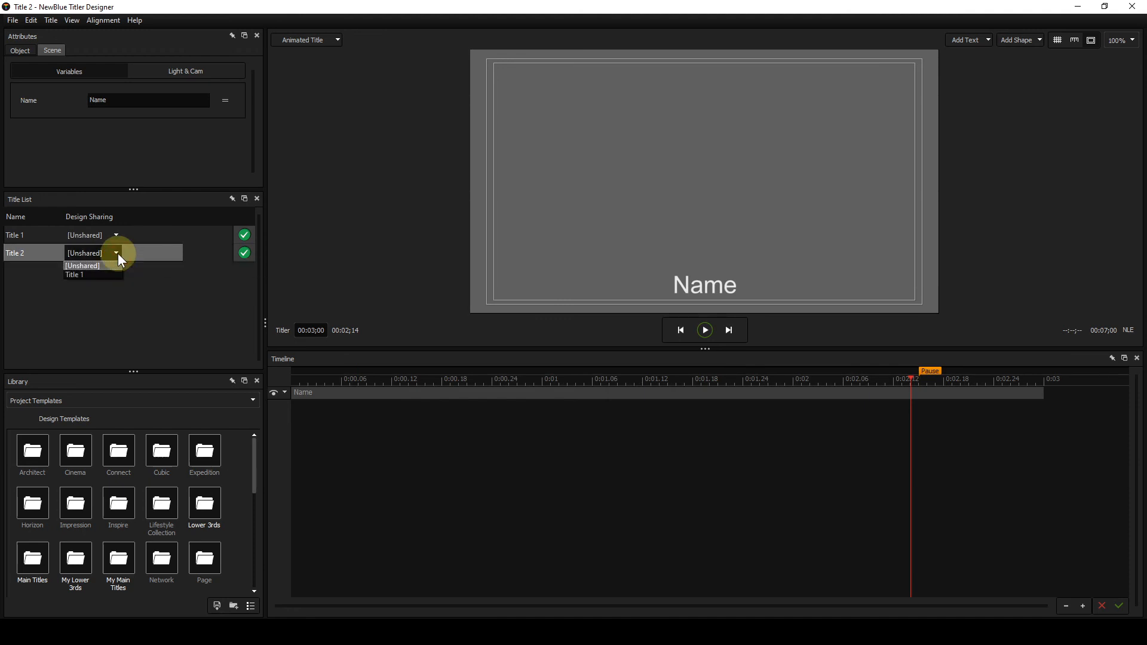
left_click(85, 274)
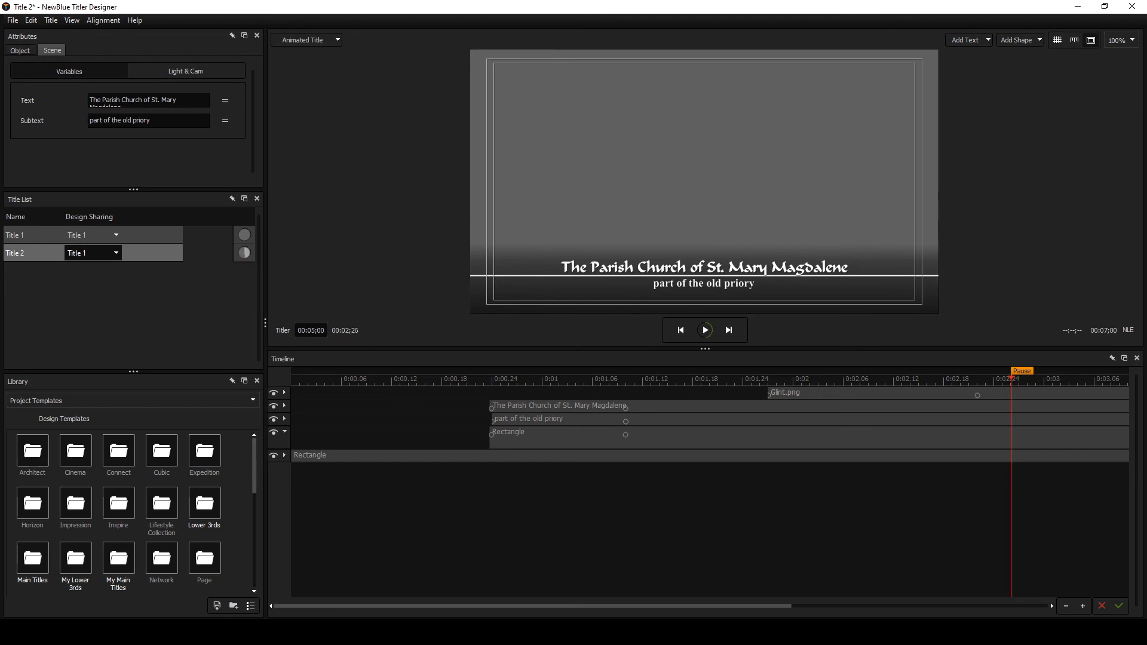
left_click(1066, 605)
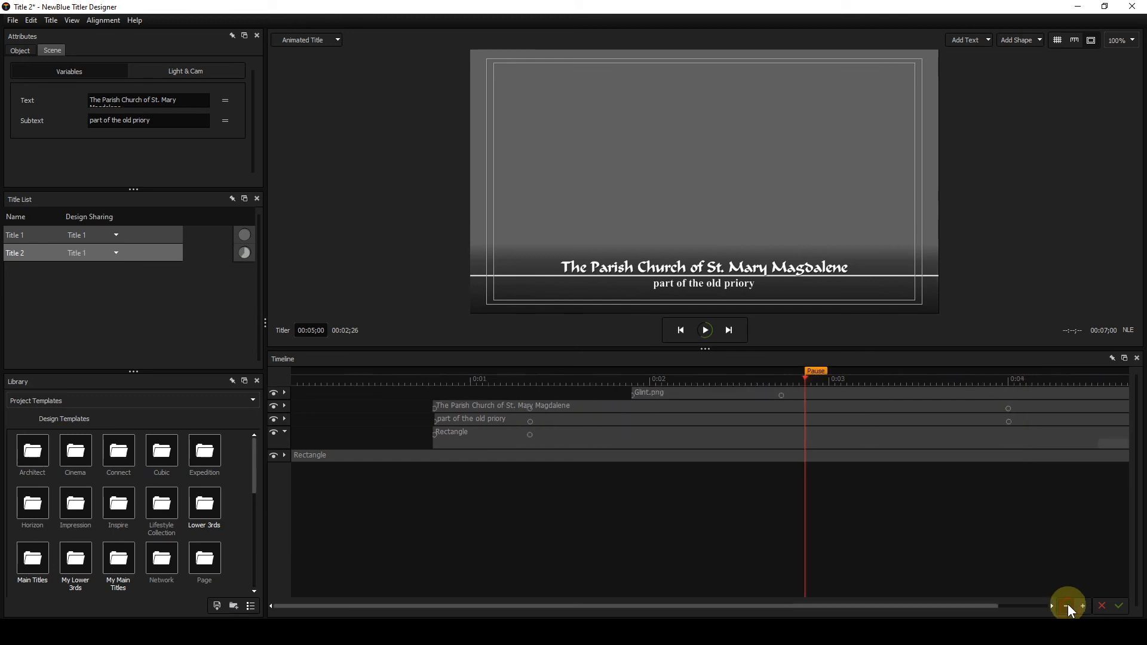
left_click(1066, 606)
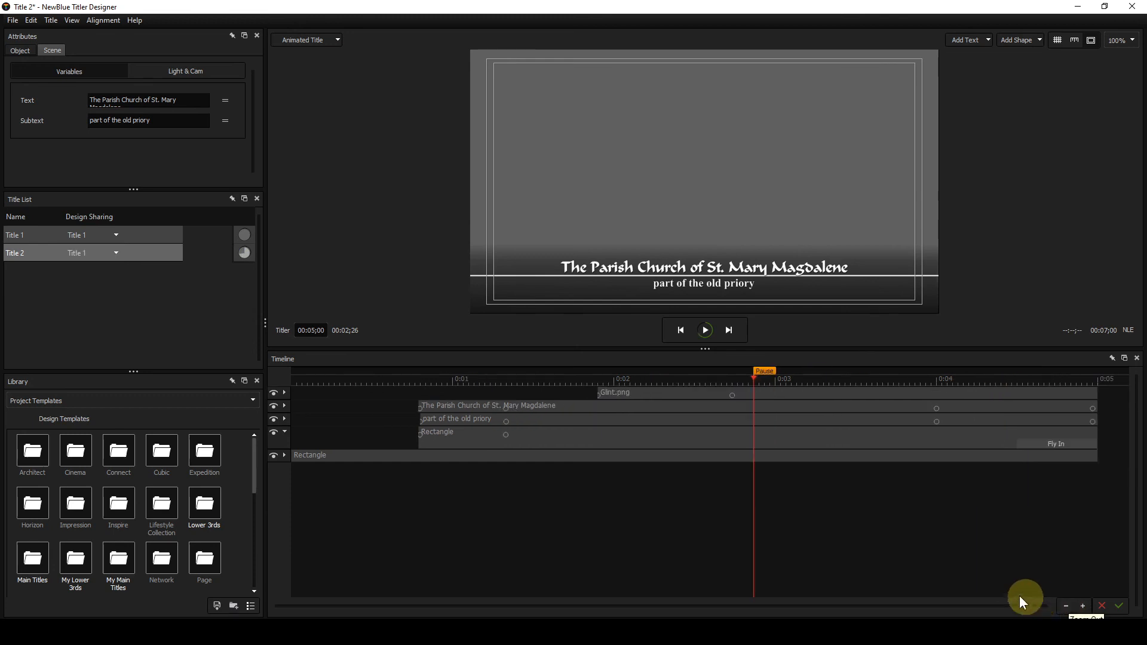
left_click(52, 235)
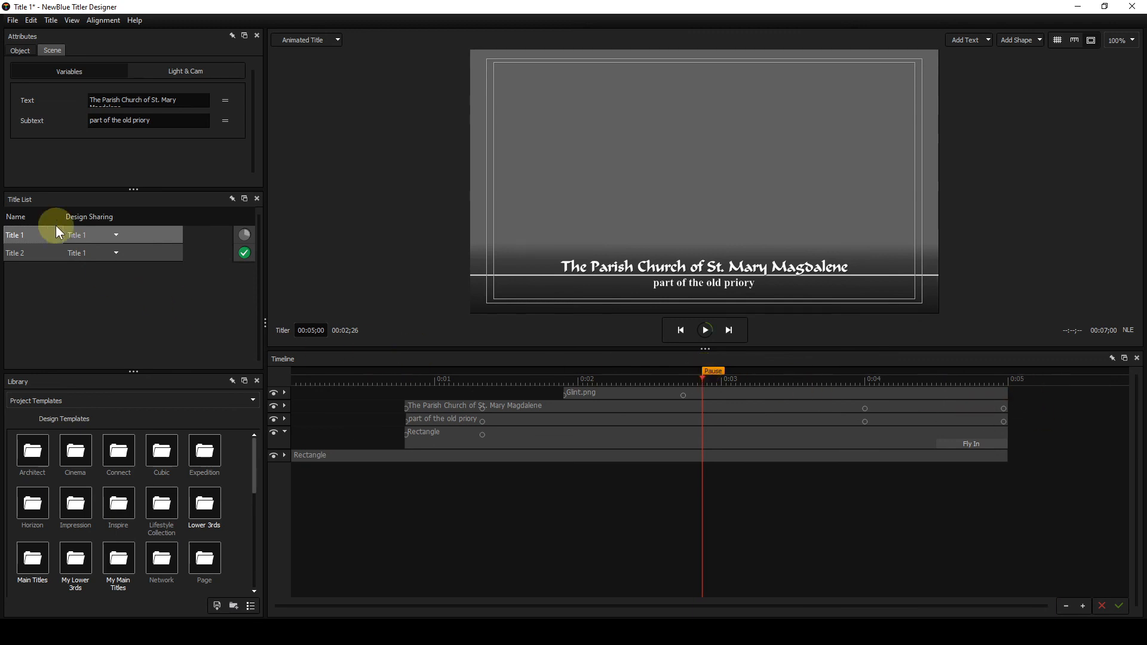
left_click(49, 253)
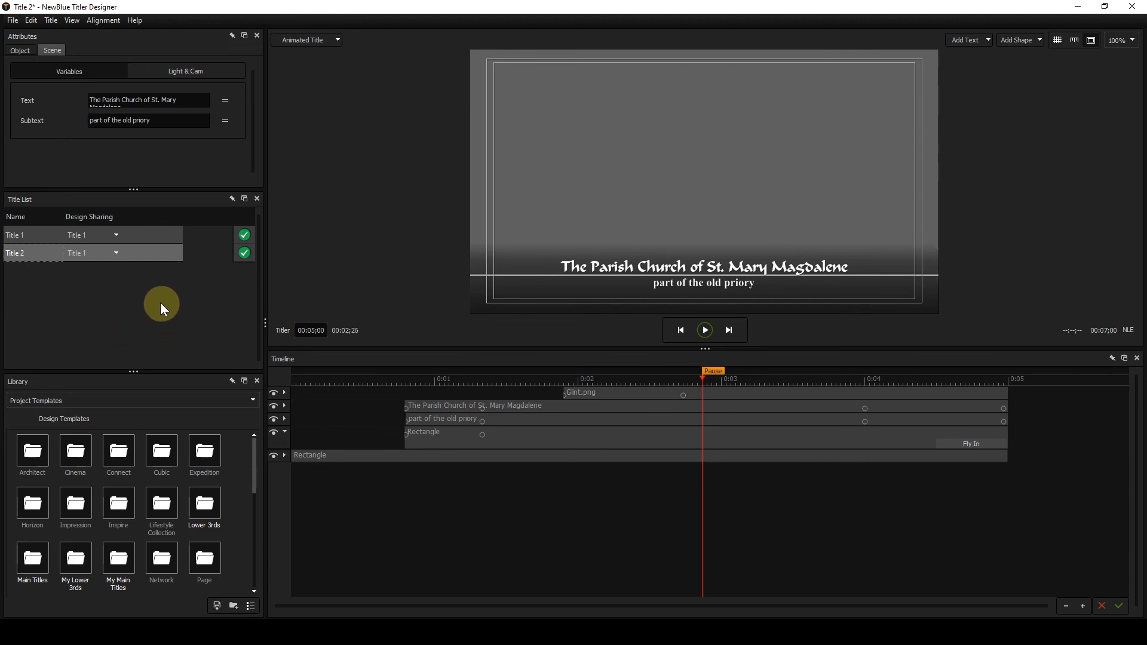
- Set Title 2's design sharing back to [Unshared] to separate it from Title 1
left_click(117, 253)
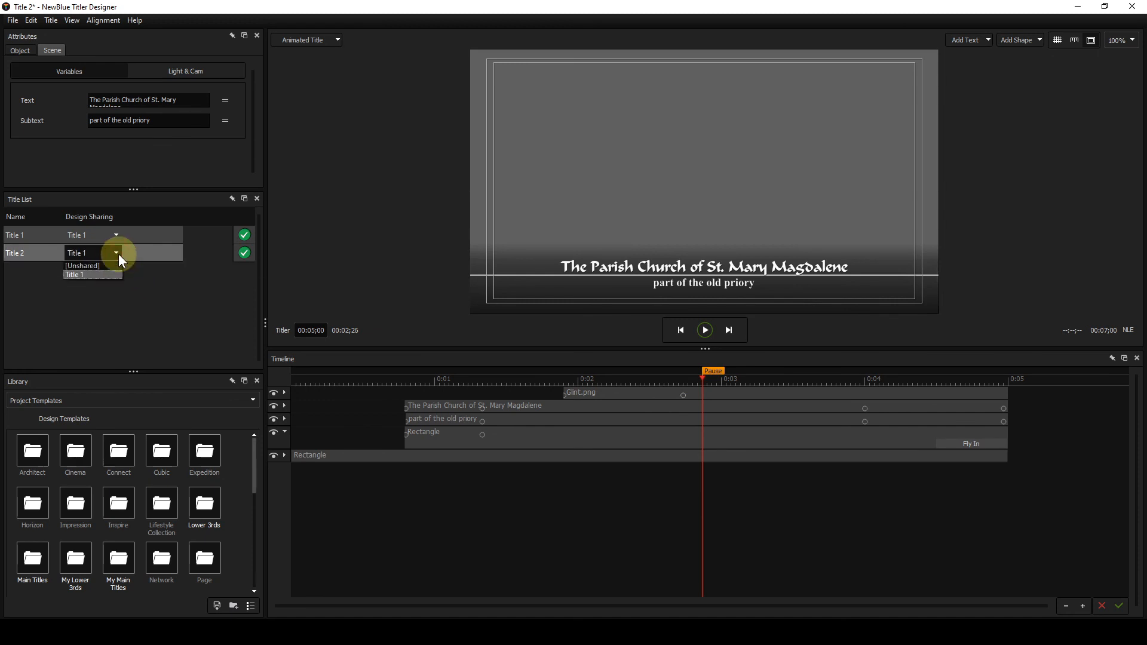
left_click(82, 266)
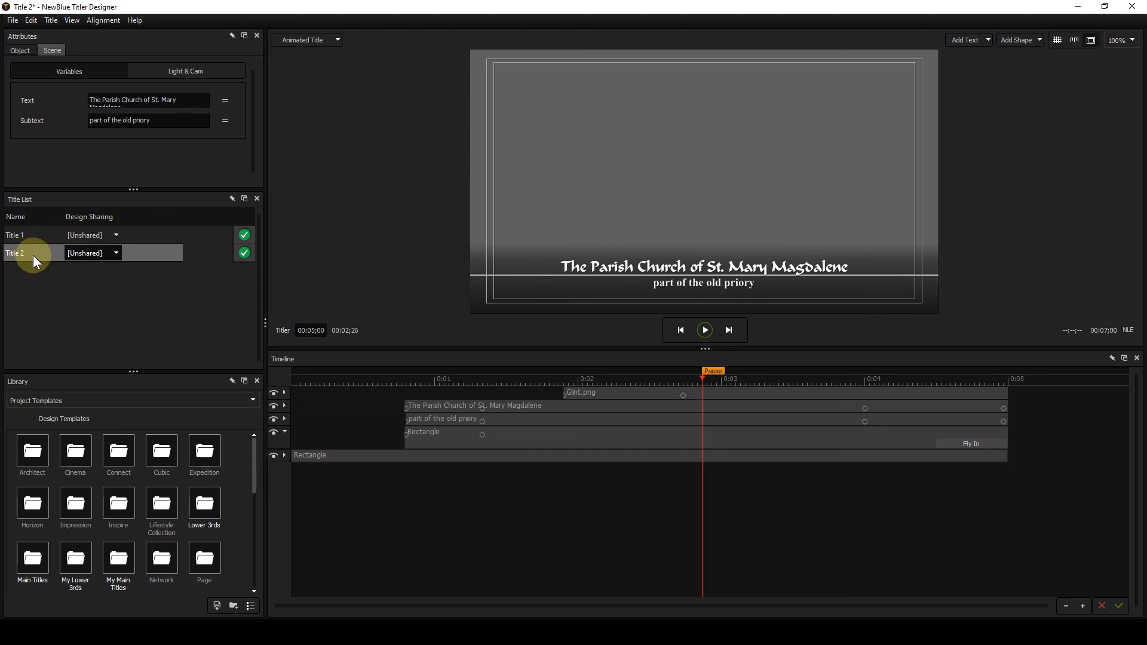
left_click(175, 312)
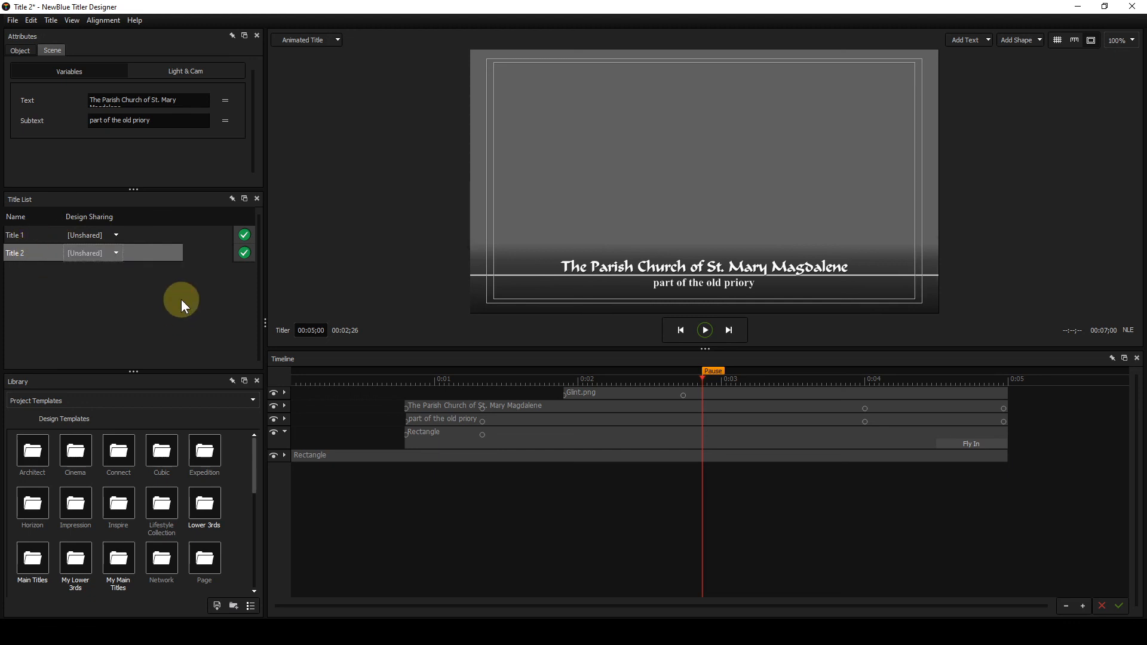
- Preview Title 2 from 00:01;18 and delete its Glint.png layer
left_click(621, 395)
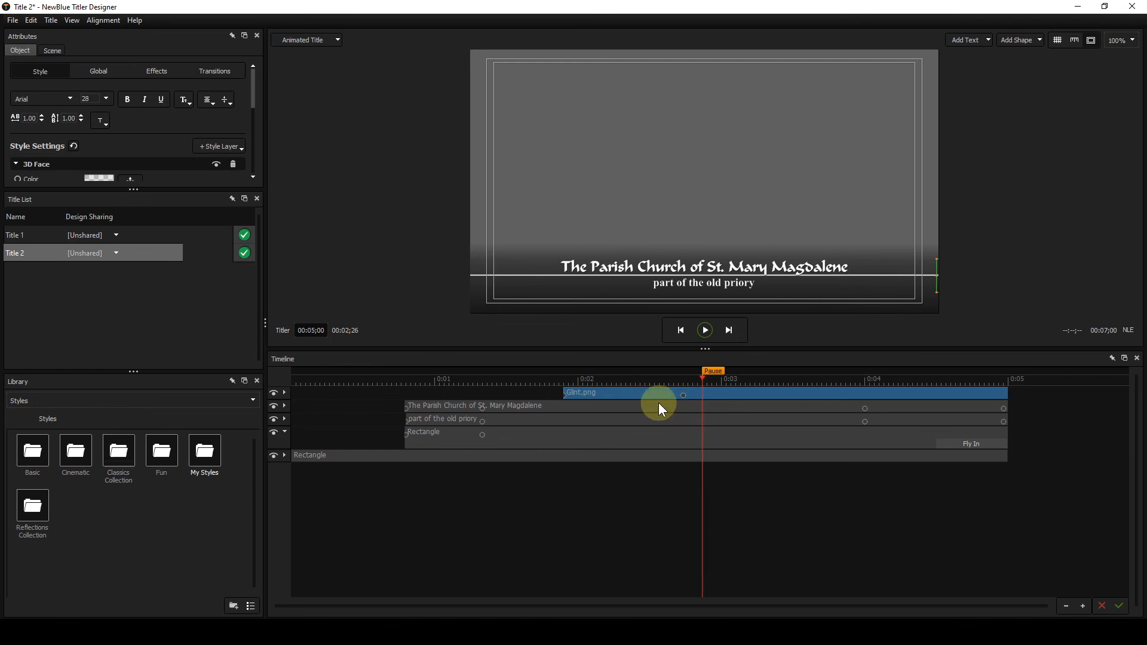
left_click(519, 383)
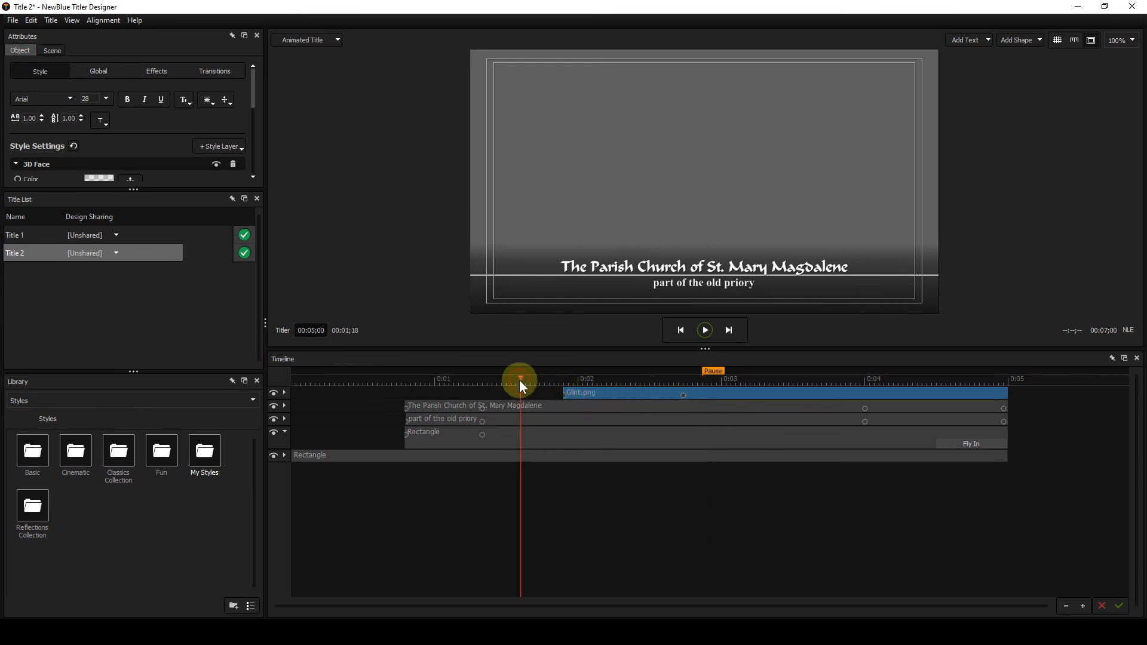
key("space")
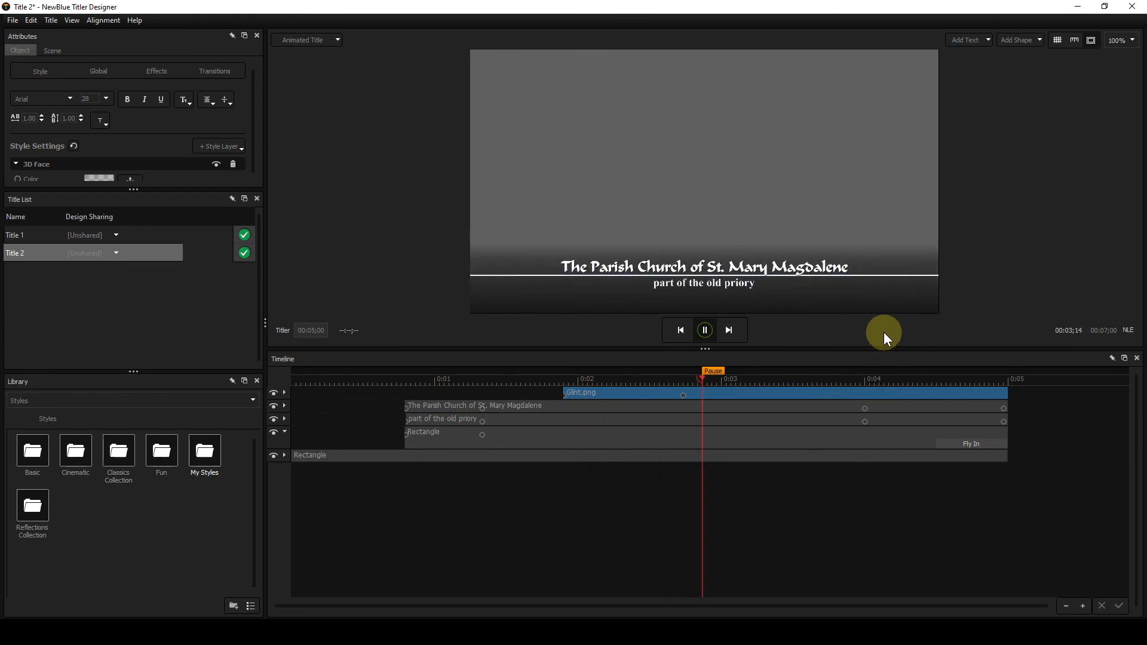
key("space")
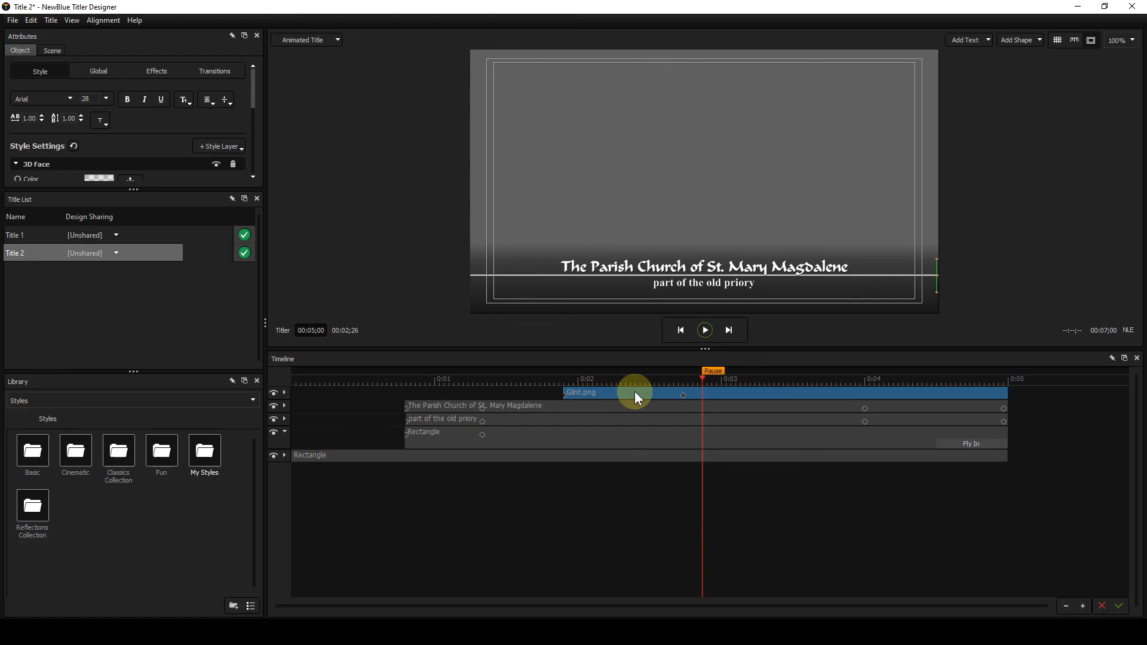
key("Delete")
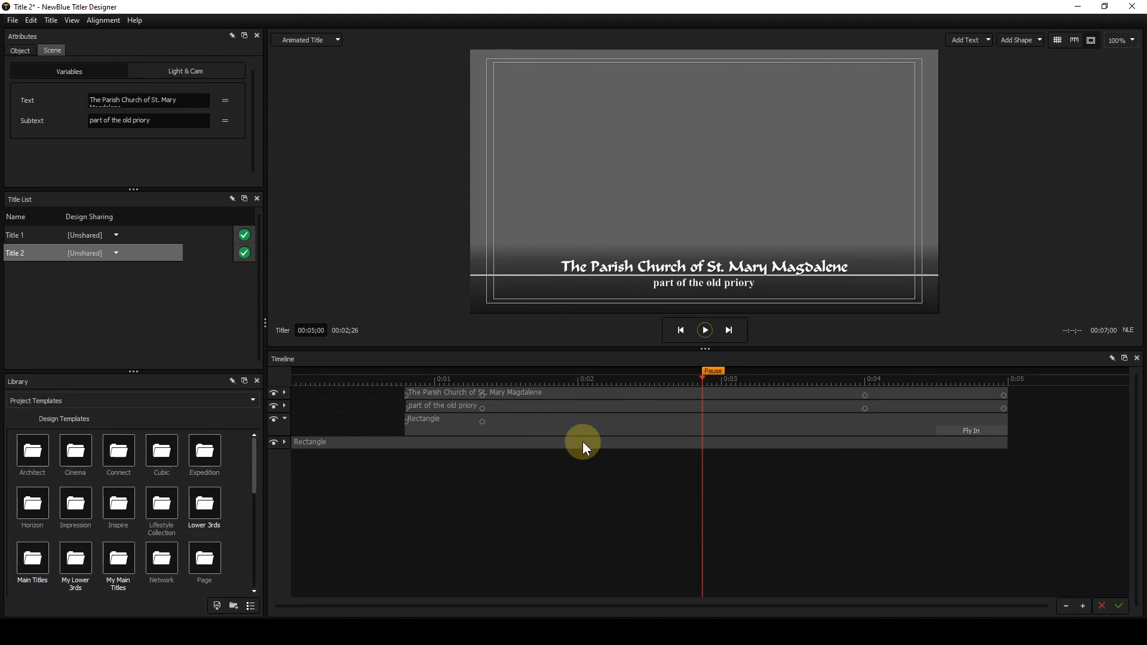
- Play Title 2 from 00:00;02 and Title 1 from 00:00;06 to compare their animations
left_click(299, 381)
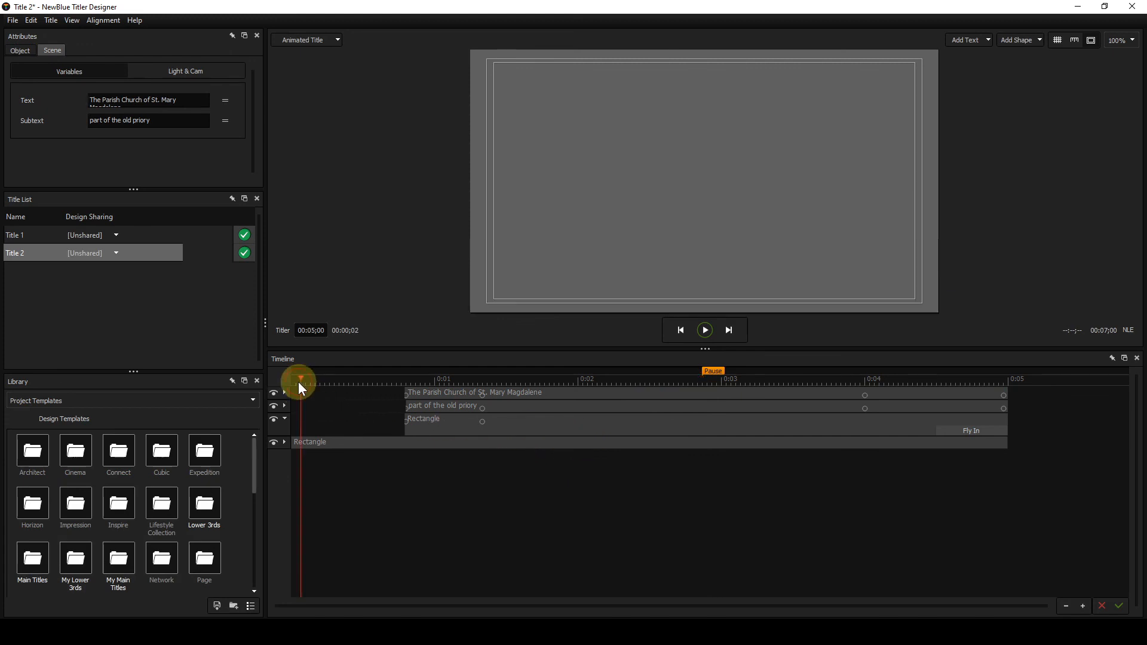
key("space")
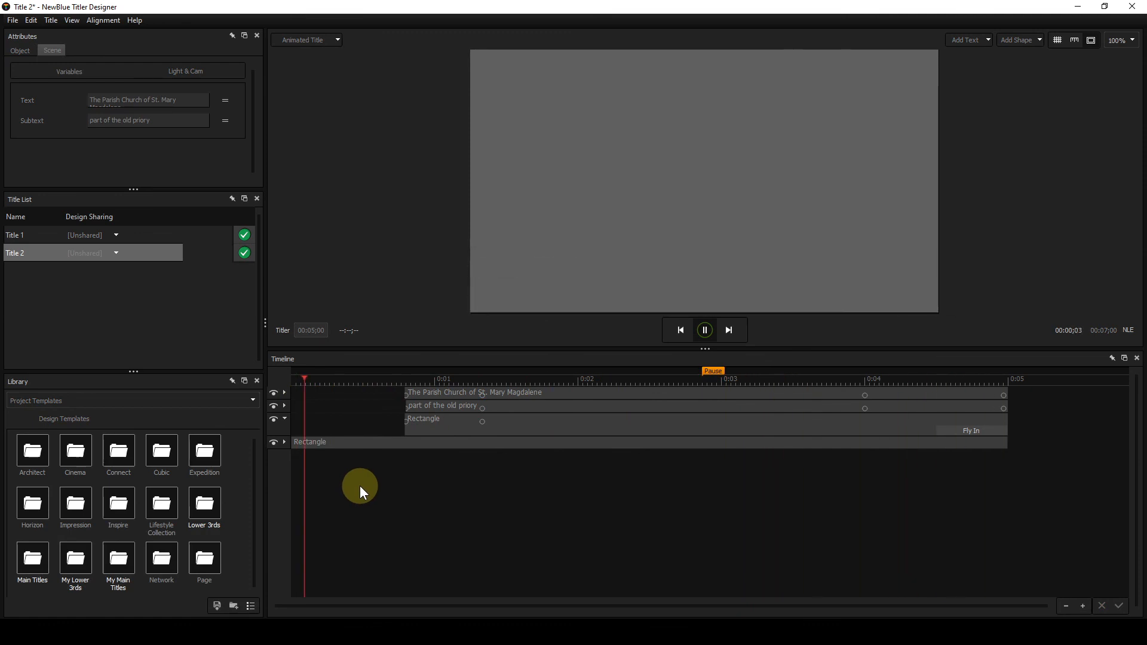
key("space")
left_click(37, 234)
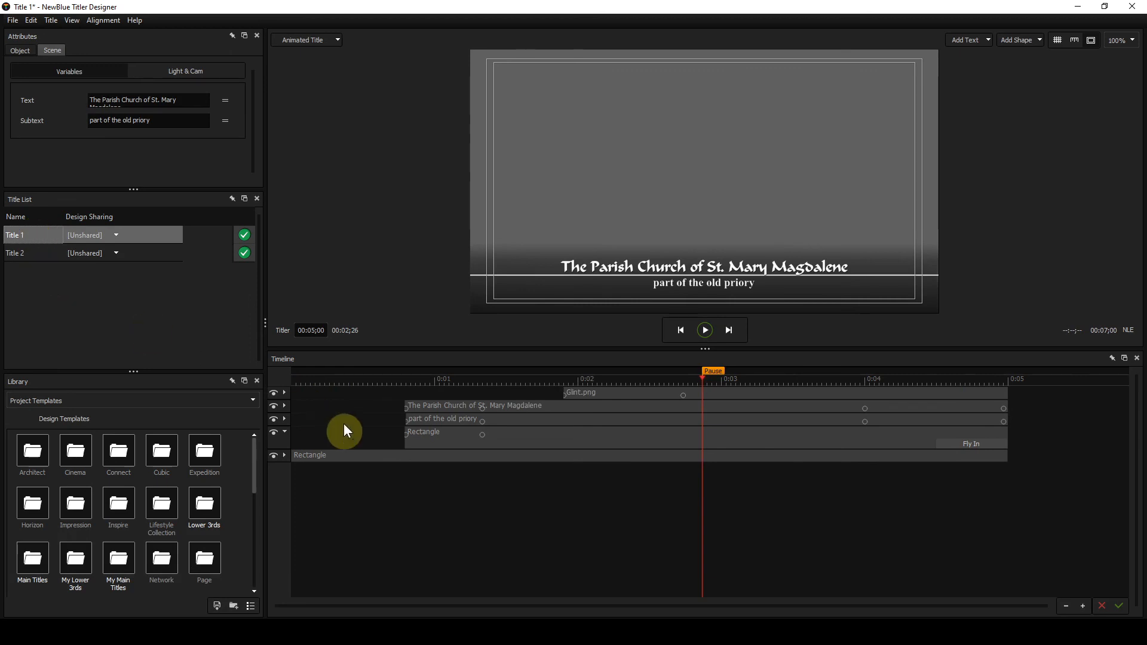
left_click(320, 380)
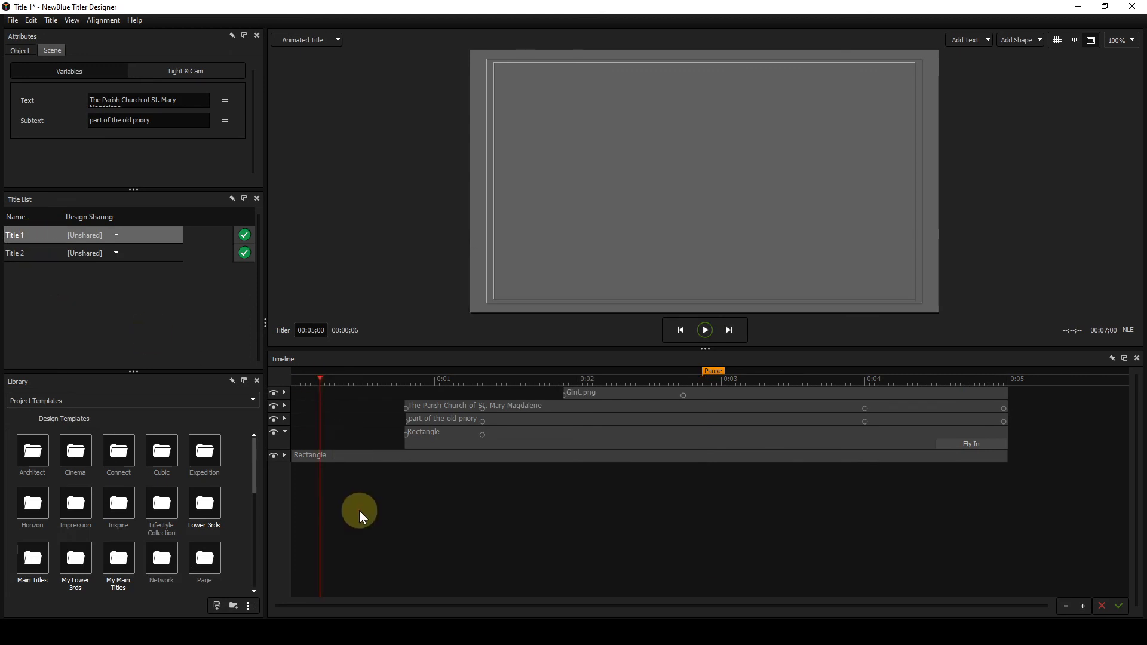
key("space")
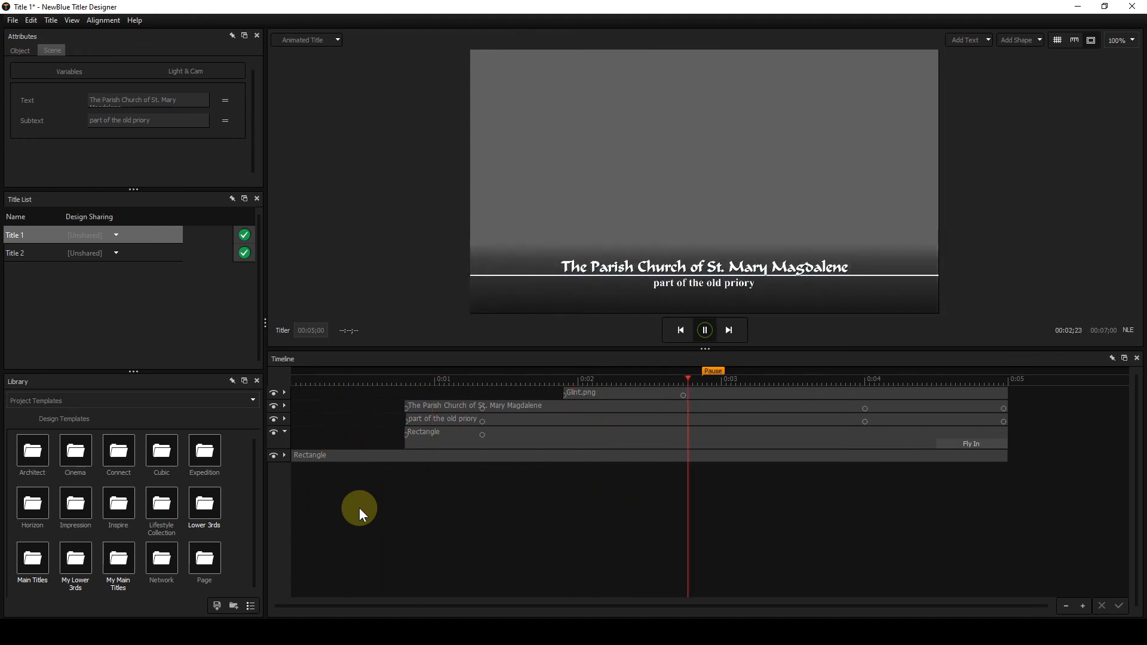
key("space")
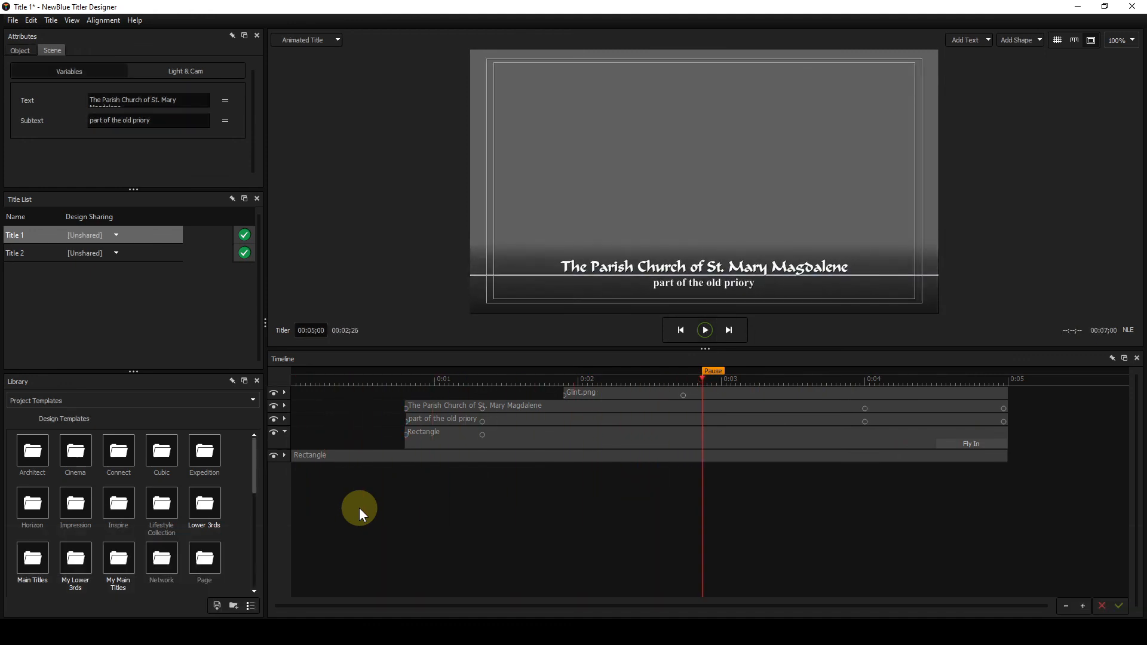